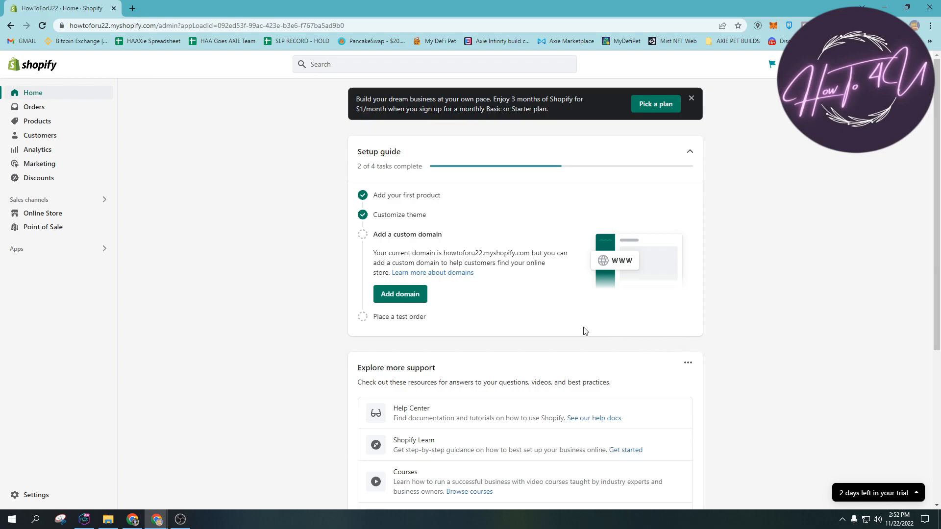
pyautogui.scroll(-3, 293, 264)
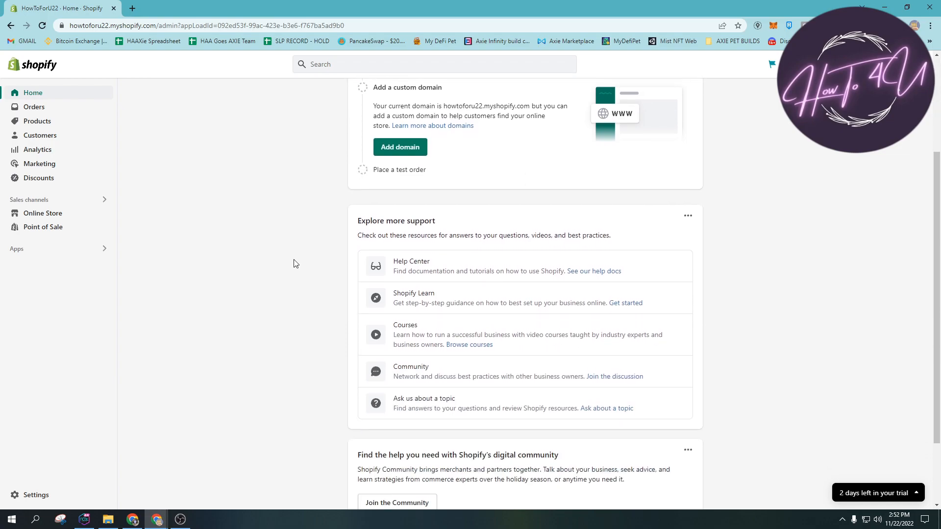
pyautogui.scroll(3, 294, 263)
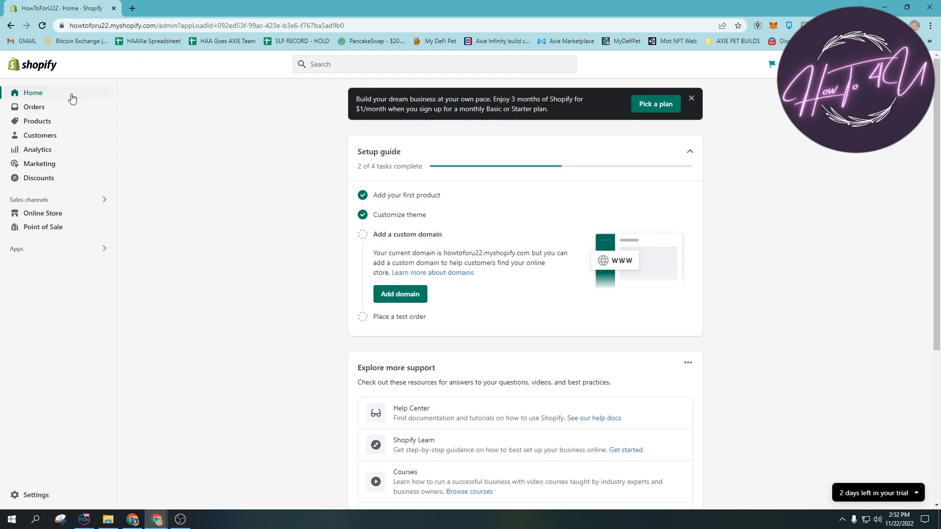
pyautogui.scroll(-3, 269, 147)
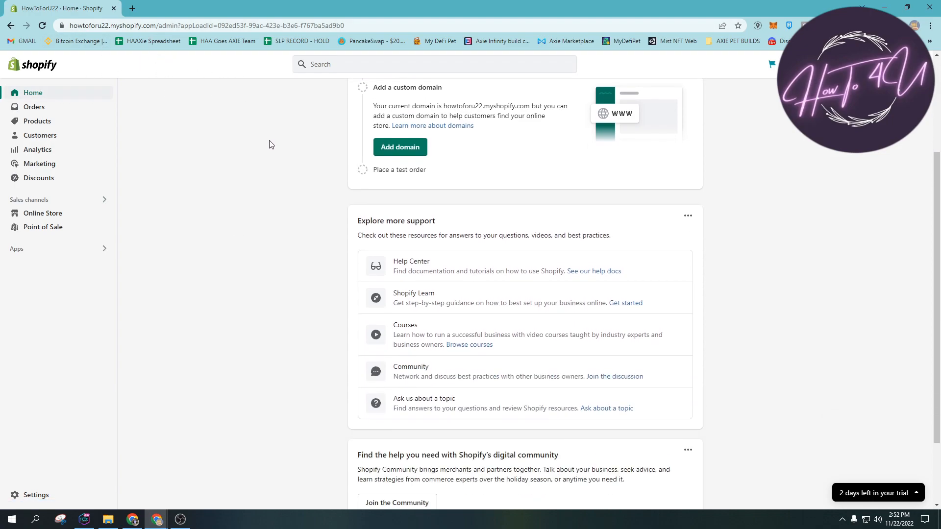
pyautogui.scroll(-2, 268, 147)
pyautogui.scroll(3, 268, 155)
pyautogui.scroll(2, 268, 161)
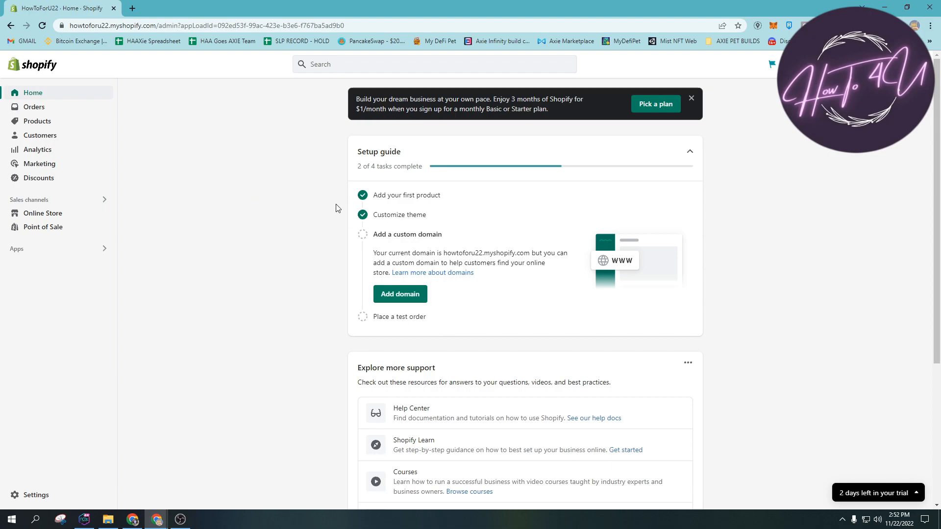
pyautogui.scroll(-1, 335, 208)
pyautogui.scroll(1, 243, 195)
# Go to Settings > Shipping and delivery and start a new profile under Custom shipping rates
pyautogui.click(36, 495)
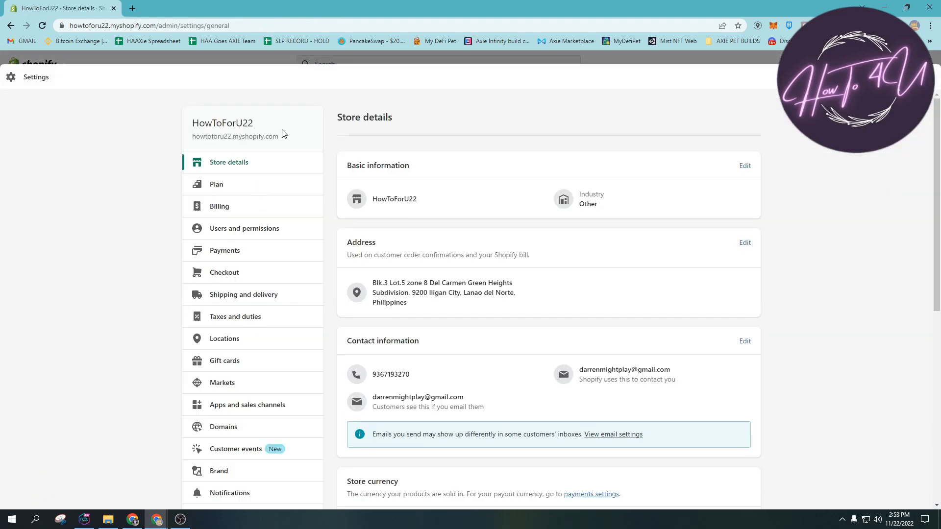
pyautogui.scroll(-2, 301, 199)
pyautogui.scroll(-1, 326, 207)
pyautogui.scroll(3, 327, 207)
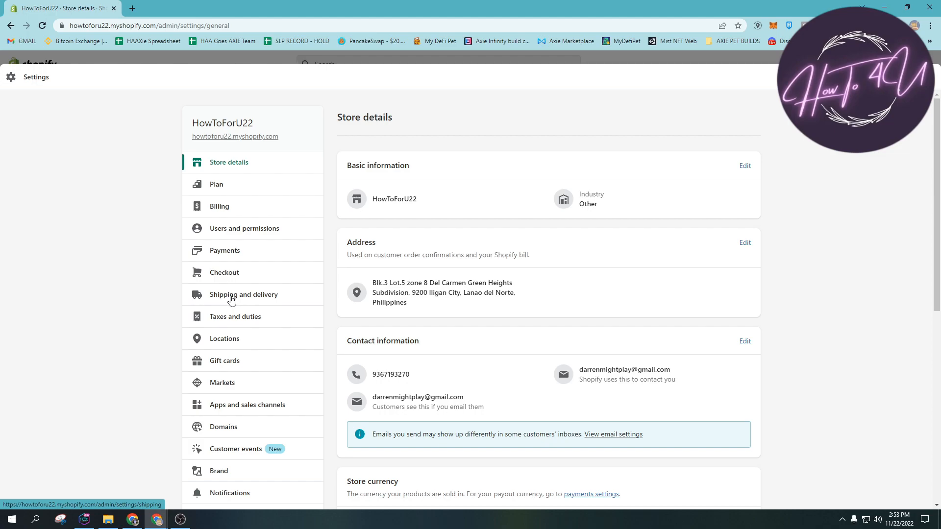
pyautogui.click(230, 299)
pyautogui.scroll(-1, 464, 255)
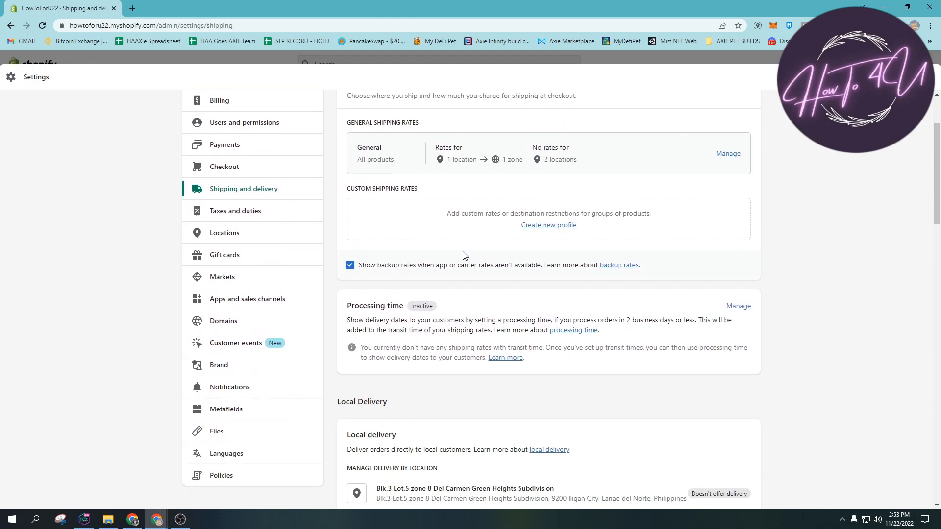
pyautogui.scroll(-1, 463, 255)
pyautogui.scroll(3, 464, 256)
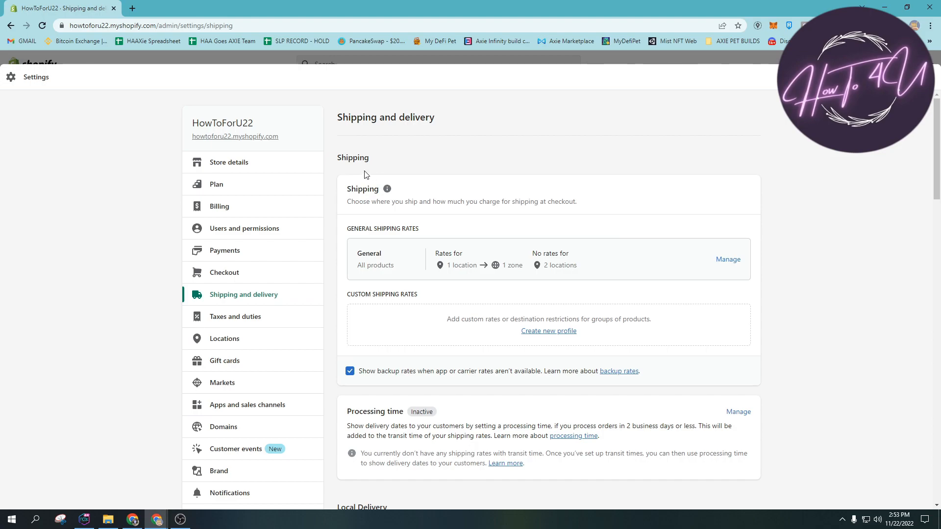
pyautogui.doubleClick(363, 255)
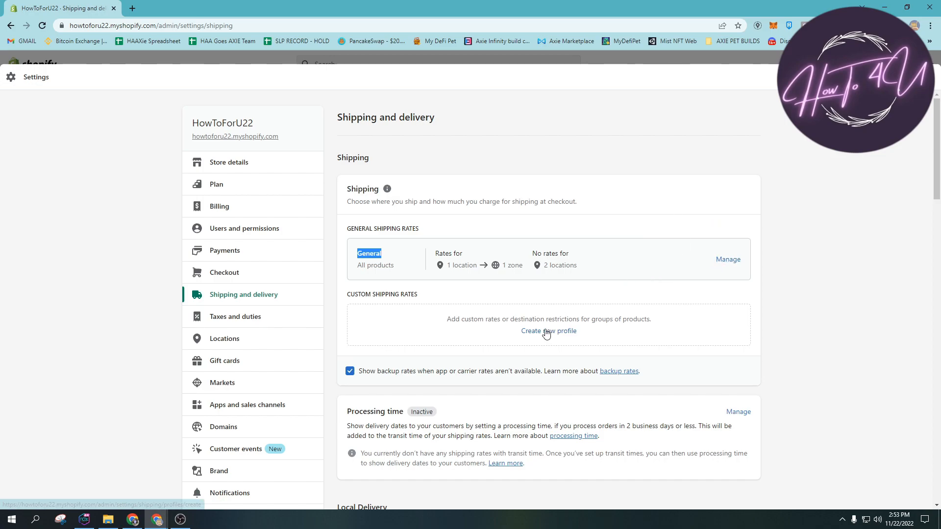
pyautogui.scroll(-1, 547, 335)
pyautogui.scroll(1, 528, 336)
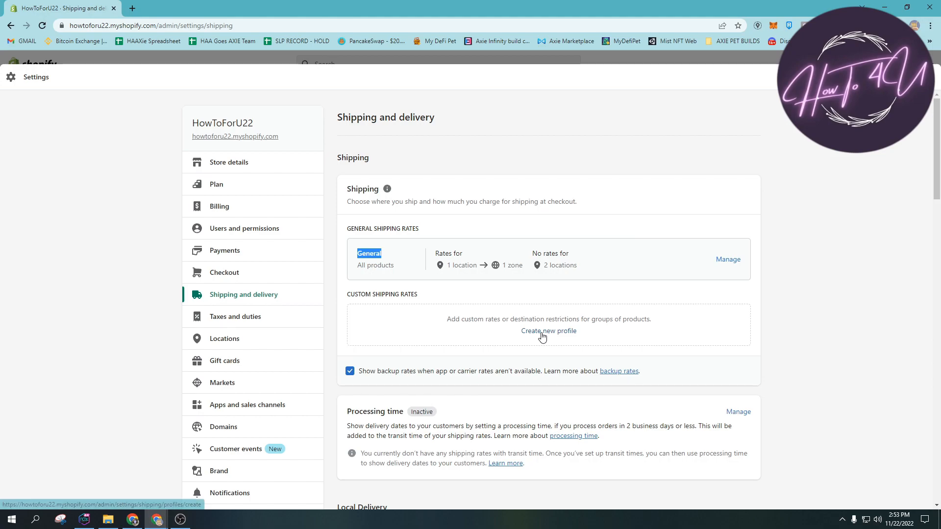
pyautogui.moveTo(519, 332); pyautogui.dragTo(581, 335)
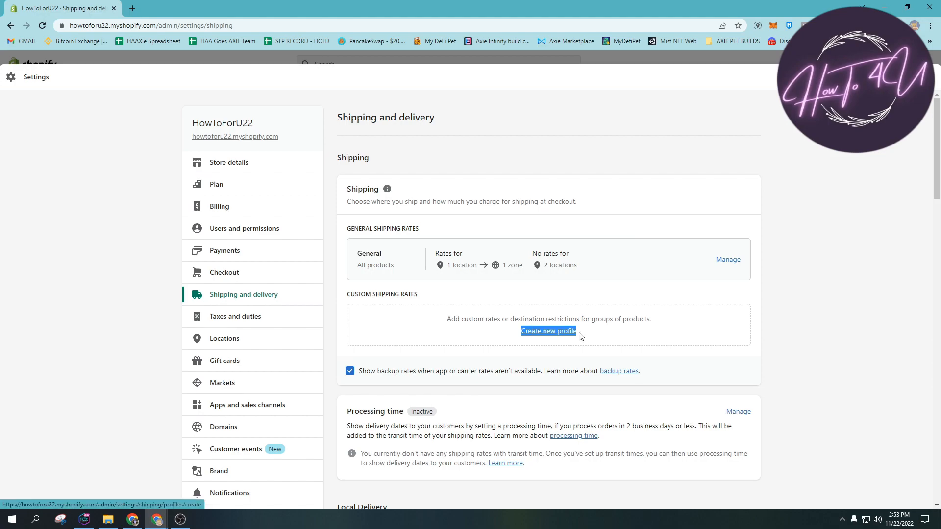
pyautogui.click(547, 333)
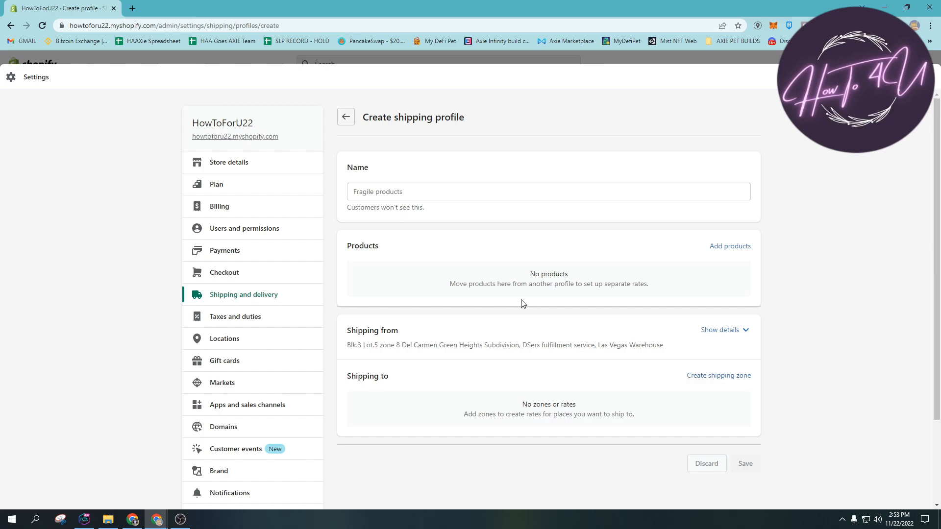
# Enter 'Free Shipping' as the profile name and move to the products section
pyautogui.click(451, 186)
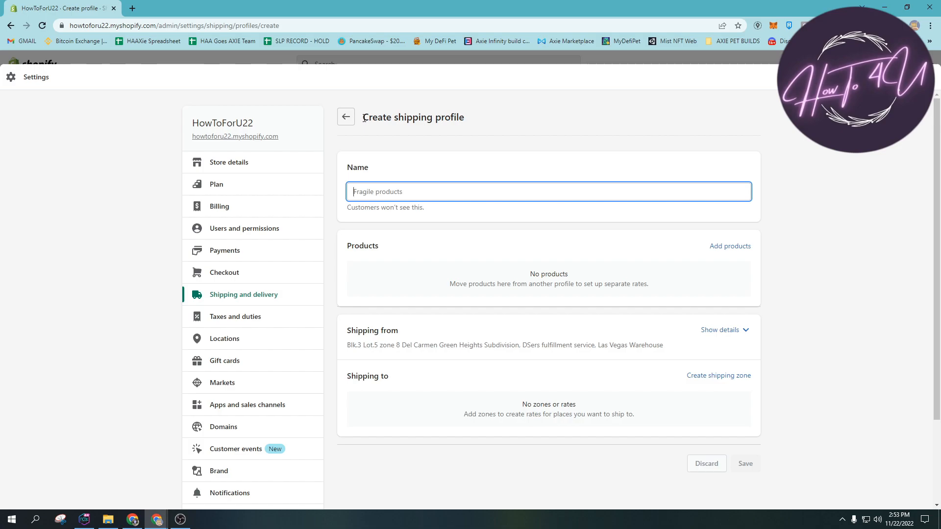
pyautogui.moveTo(363, 118); pyautogui.dragTo(467, 120)
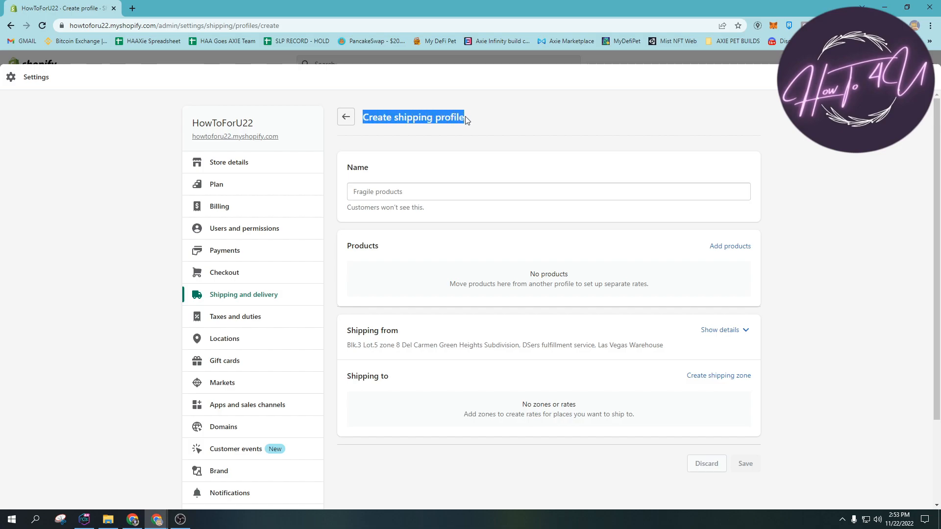
pyautogui.click(421, 192)
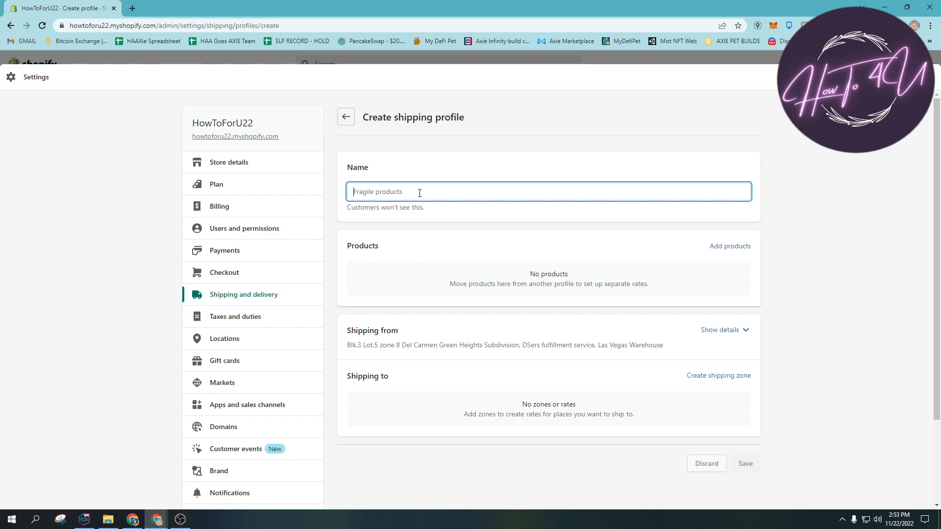
pyautogui.write('Free Shipping')
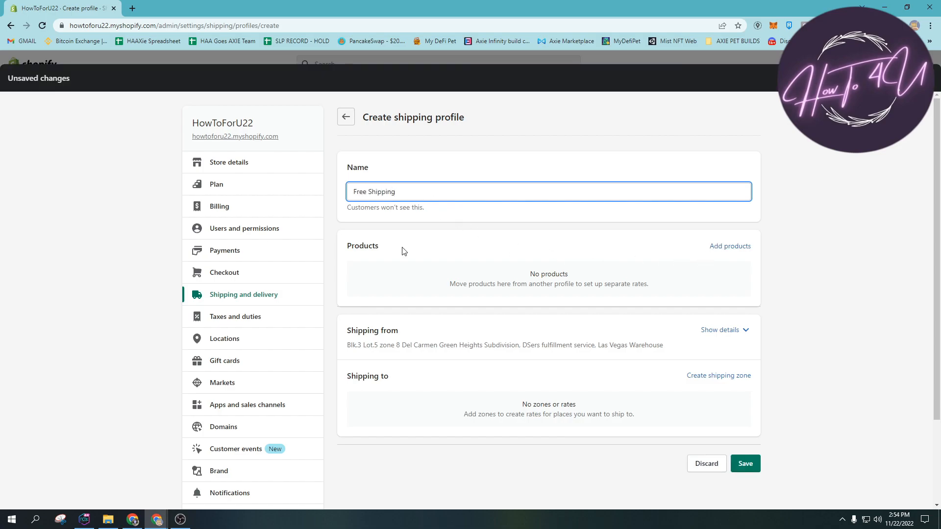
pyautogui.moveTo(349, 246); pyautogui.dragTo(378, 245)
pyautogui.click(336, 239)
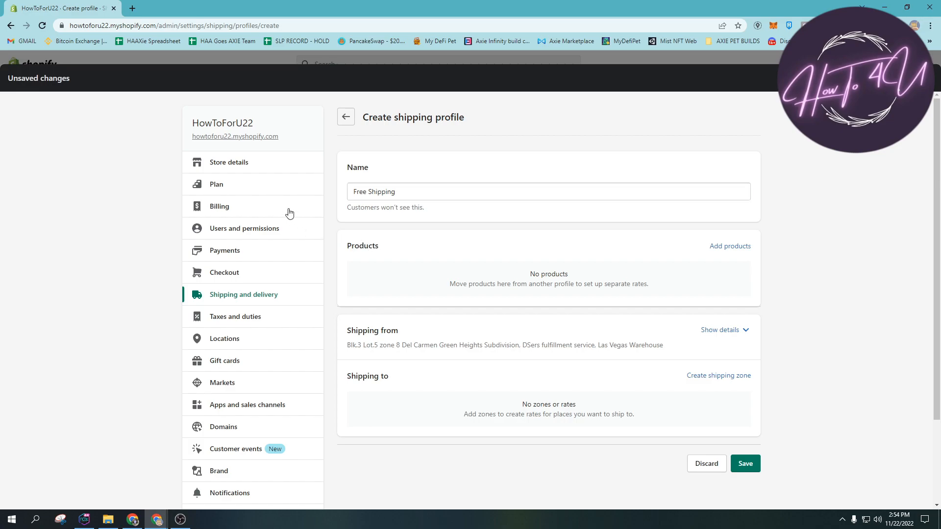
# Open the Edit profile items dialog and try toggling the first product's variants individually
pyautogui.click(728, 249)
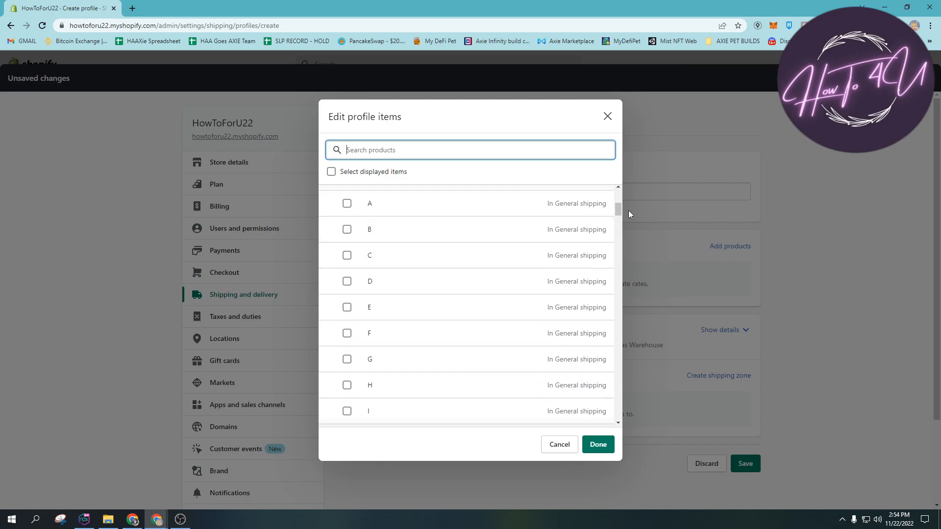
pyautogui.moveTo(618, 200)
pyautogui.mouseDown()
pyautogui.moveTo(616, 332)
pyautogui.moveTo(623, 192)
pyautogui.mouseUp()
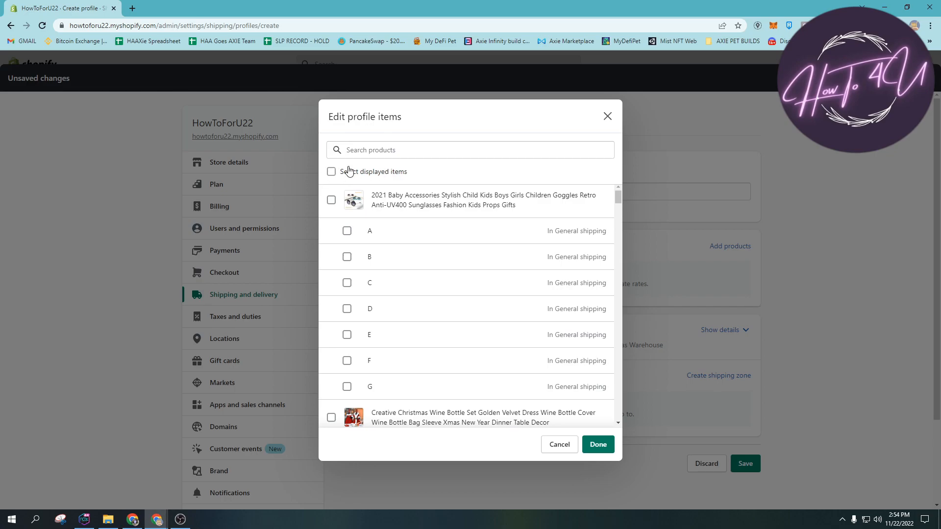
pyautogui.click(331, 201)
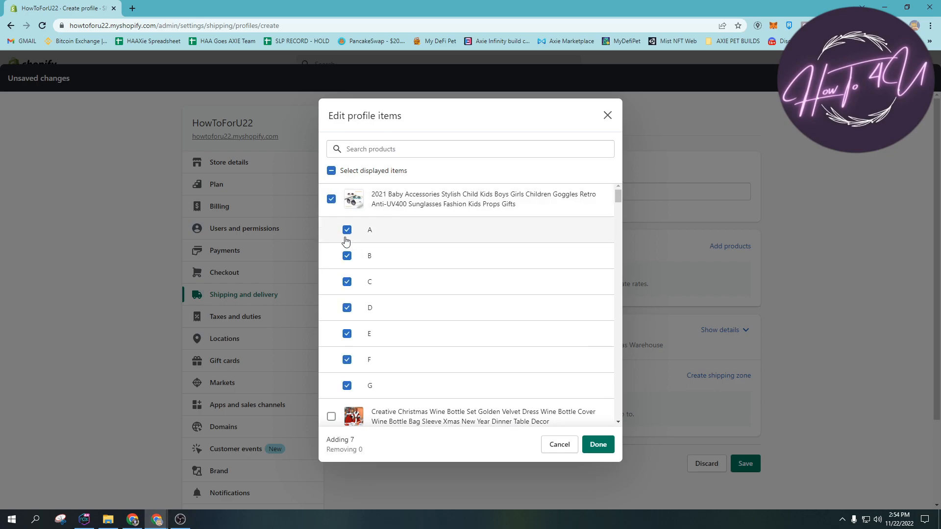
pyautogui.click(331, 203)
pyautogui.click(347, 232)
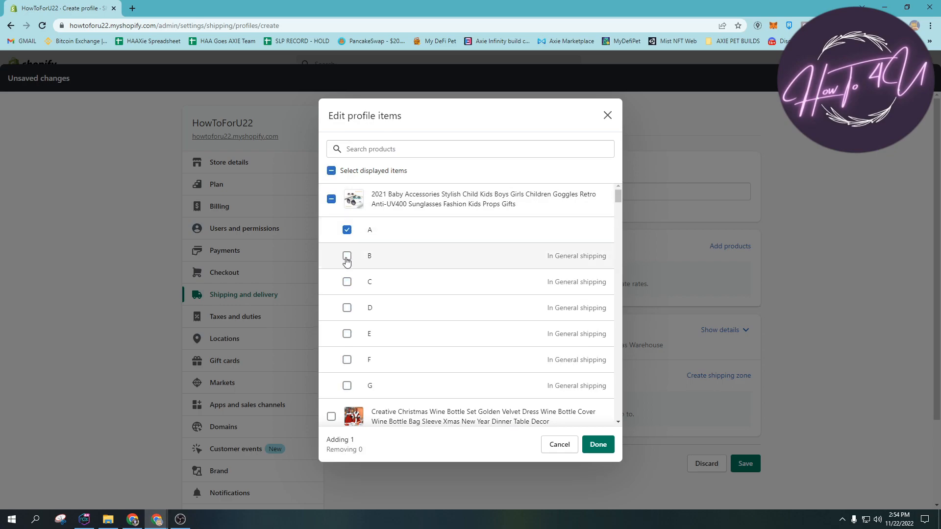
pyautogui.click(347, 256)
pyautogui.click(347, 282)
pyautogui.click(331, 199)
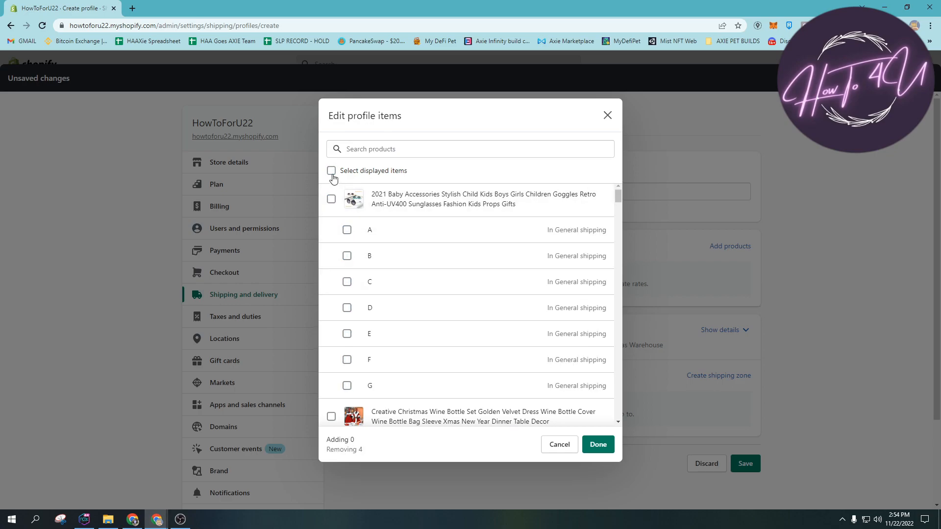
# Use 'Select displayed items' so the footer reads Adding 161 products
pyautogui.click(331, 171)
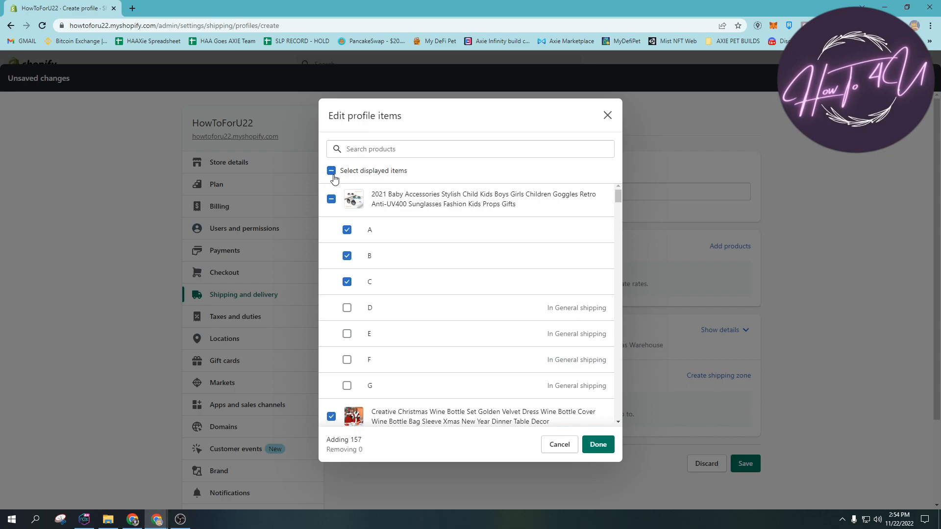
pyautogui.click(353, 174)
pyautogui.moveTo(340, 174); pyautogui.dragTo(412, 179)
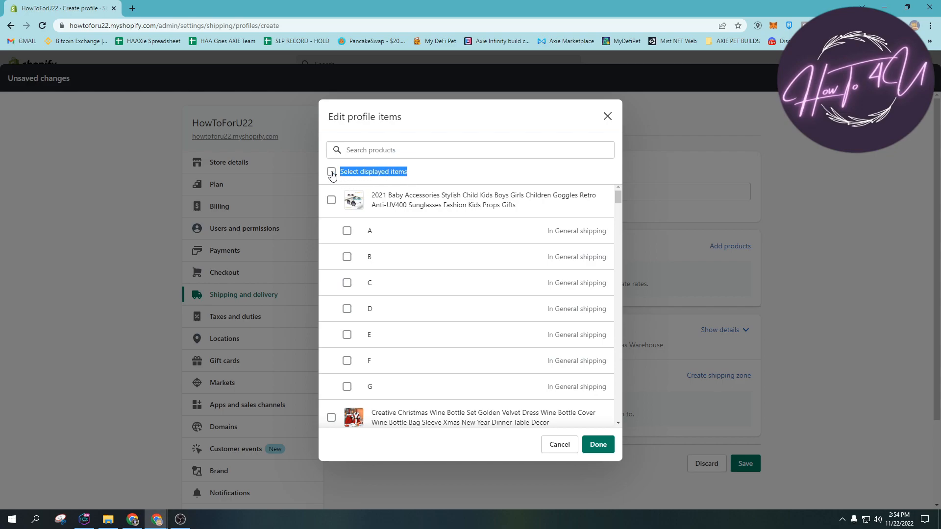
pyautogui.click(331, 172)
pyautogui.moveTo(619, 197)
pyautogui.mouseDown()
pyautogui.moveTo(617, 411)
pyautogui.moveTo(619, 322)
pyautogui.moveTo(617, 358)
pyautogui.mouseUp()
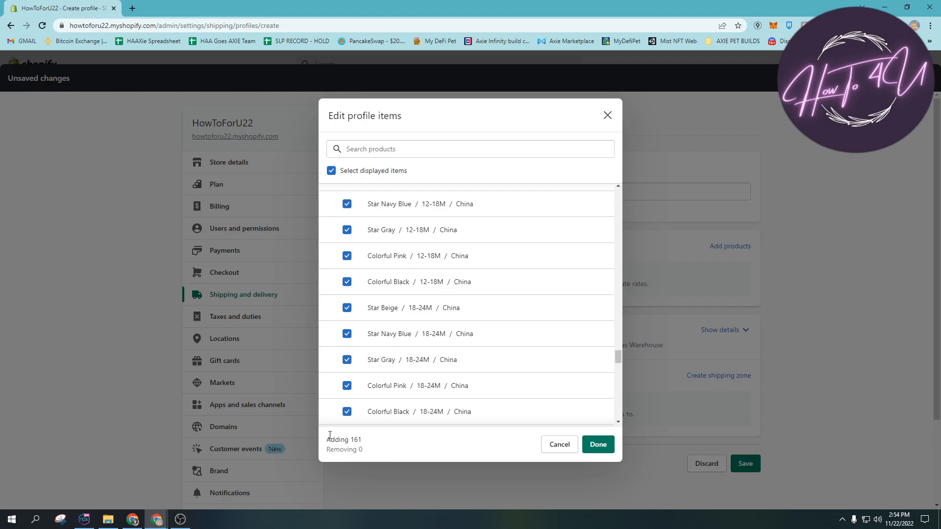
pyautogui.moveTo(324, 441); pyautogui.dragTo(359, 439)
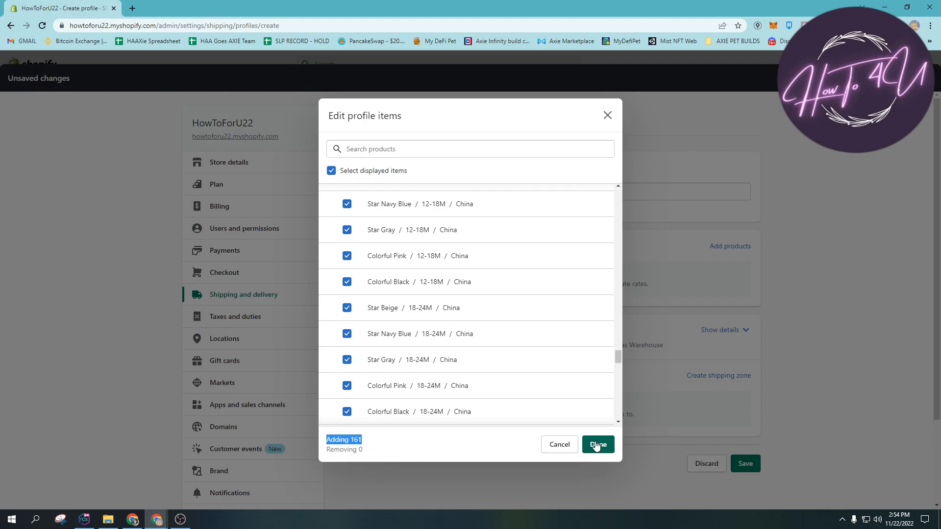
# Confirm adding the 161 products with Done and show details of the three ship-from locations
pyautogui.click(597, 444)
pyautogui.scroll(-5, 471, 321)
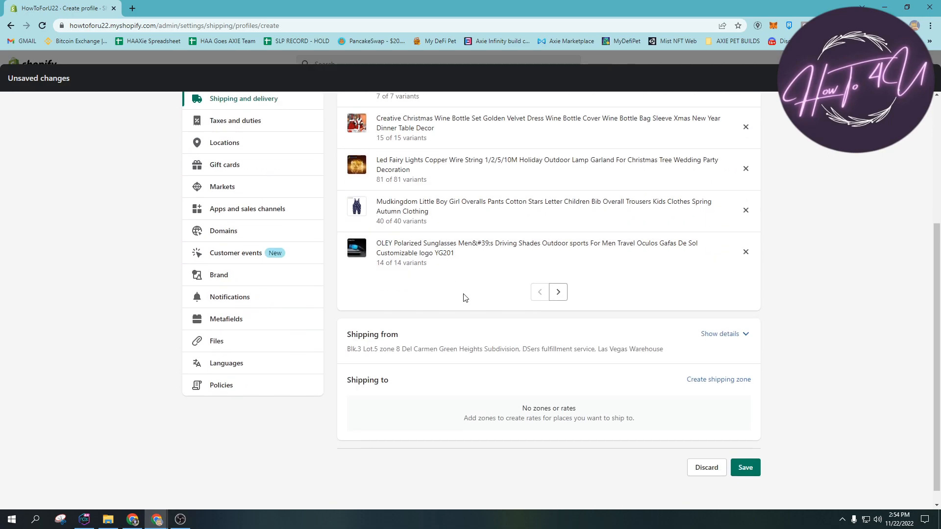
pyautogui.scroll(4, 463, 294)
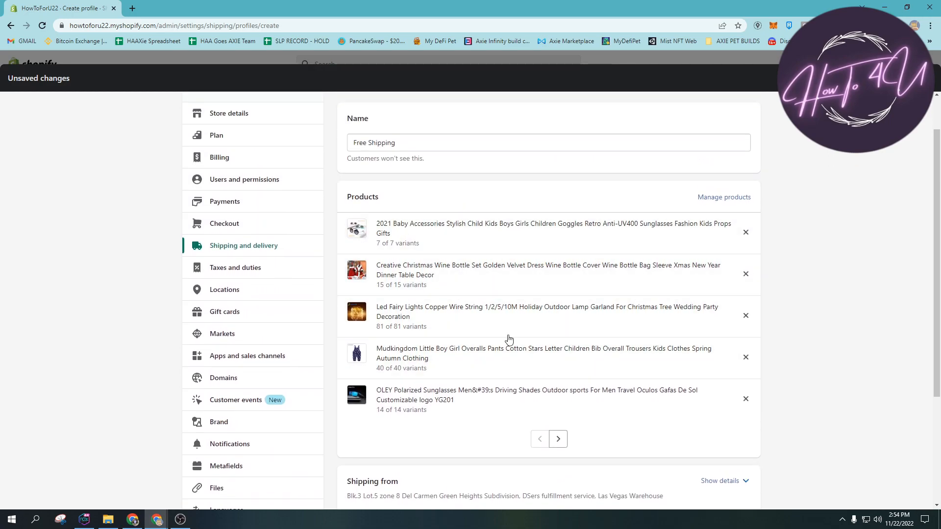
pyautogui.scroll(-1, 544, 304)
pyautogui.scroll(-3, 544, 304)
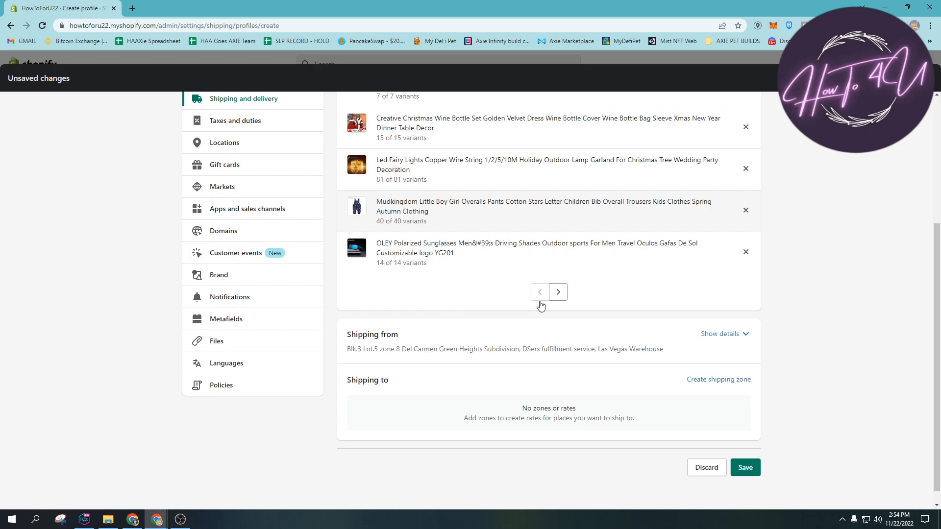
pyautogui.scroll(2, 500, 250)
pyautogui.scroll(-2, 500, 251)
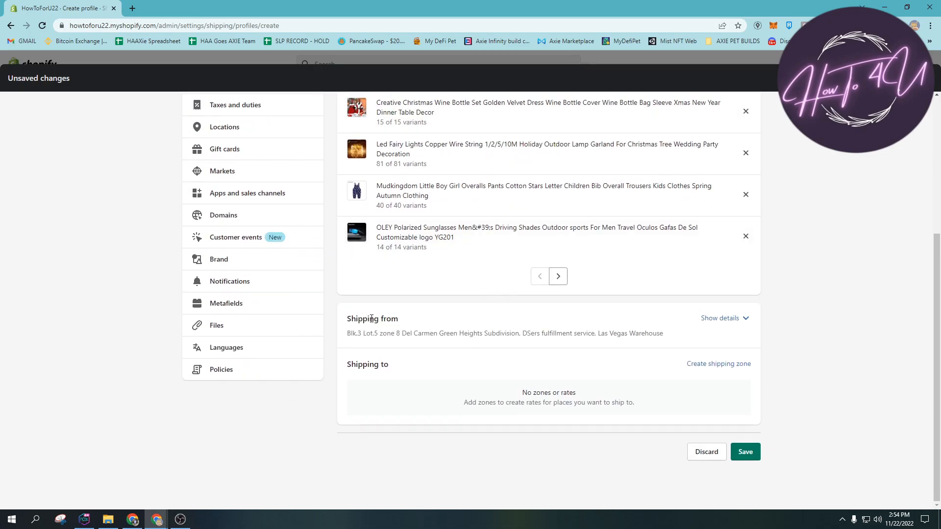
pyautogui.click(724, 318)
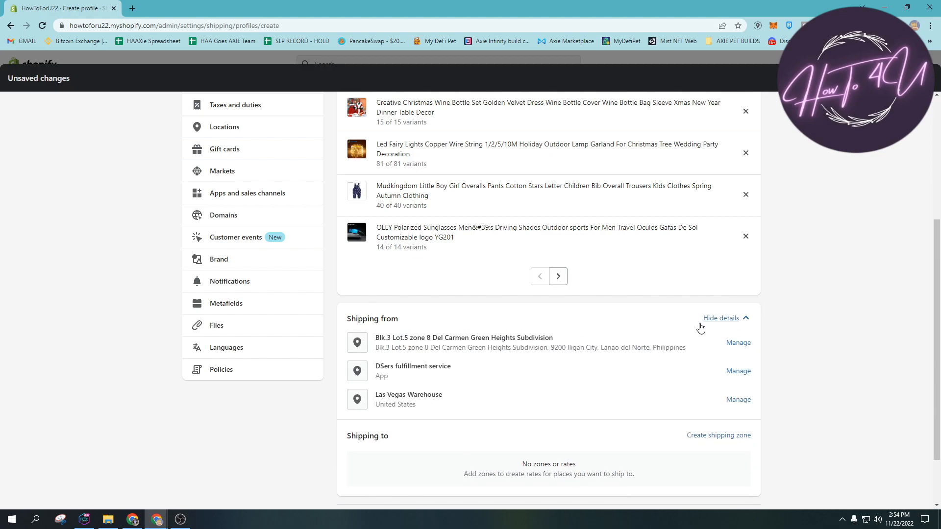
pyautogui.click(721, 318)
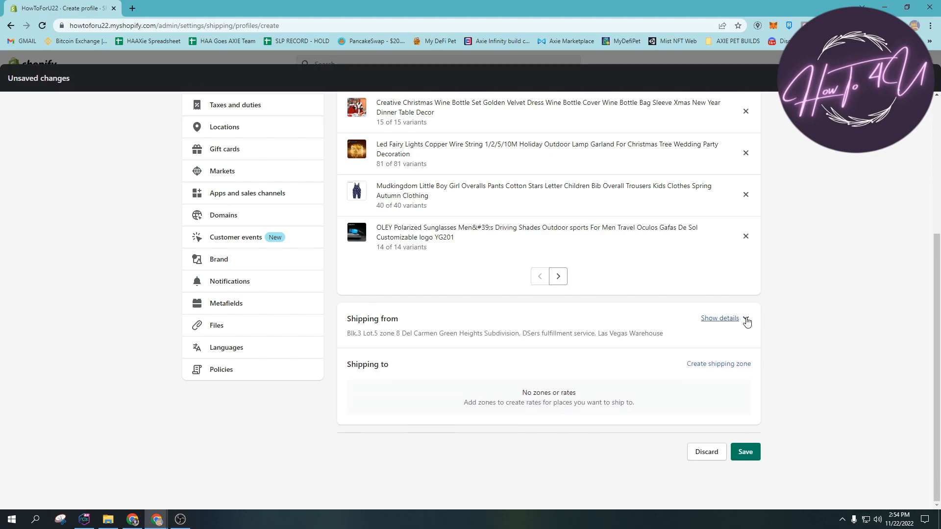
pyautogui.click(747, 318)
pyautogui.click(747, 319)
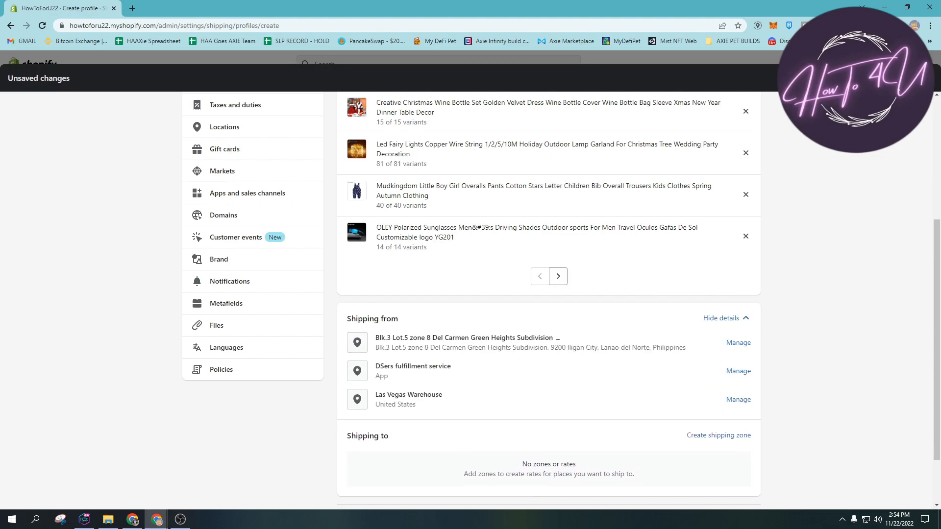
pyautogui.scroll(-1, 432, 352)
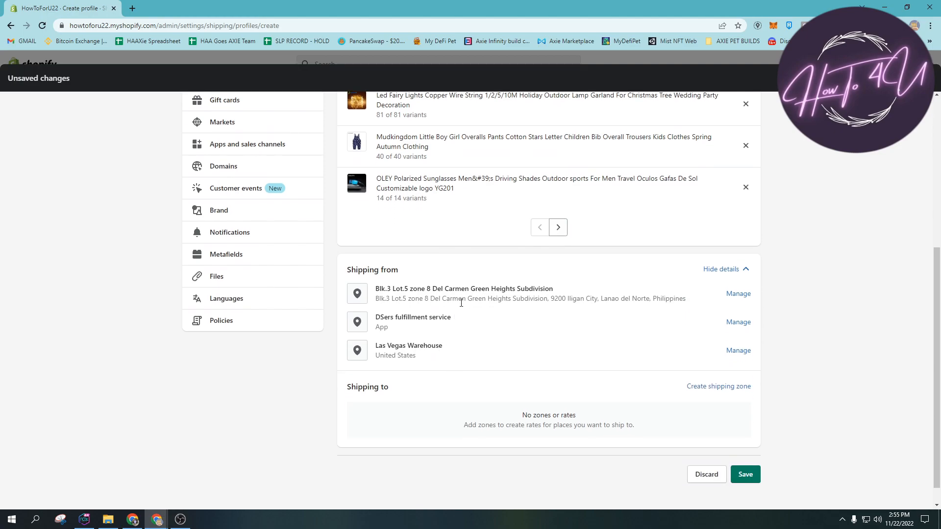
pyautogui.scroll(2, 453, 309)
pyautogui.scroll(2, 453, 310)
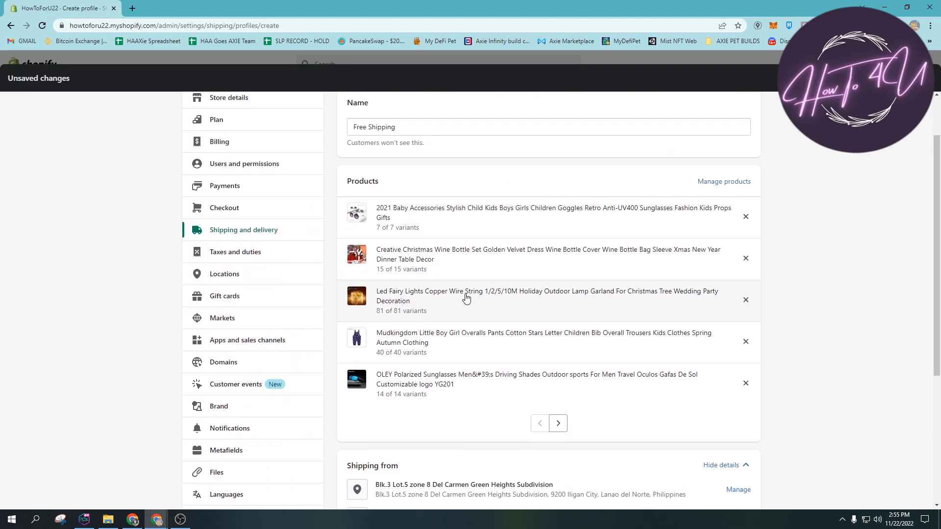
pyautogui.scroll(1, 402, 304)
pyautogui.scroll(1, 402, 303)
pyautogui.scroll(-1, 402, 304)
pyautogui.scroll(-2, 434, 308)
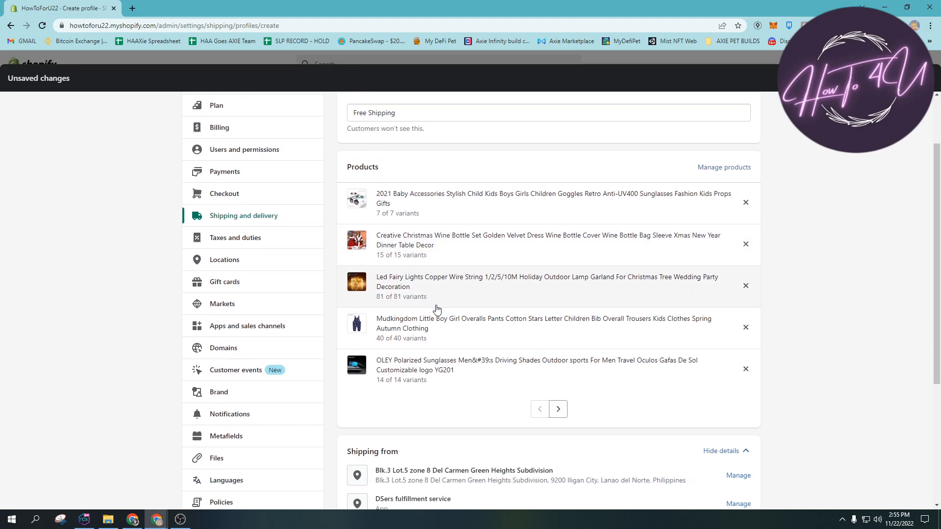
pyautogui.scroll(-1, 514, 338)
pyautogui.scroll(-1, 556, 363)
pyautogui.scroll(-1, 681, 344)
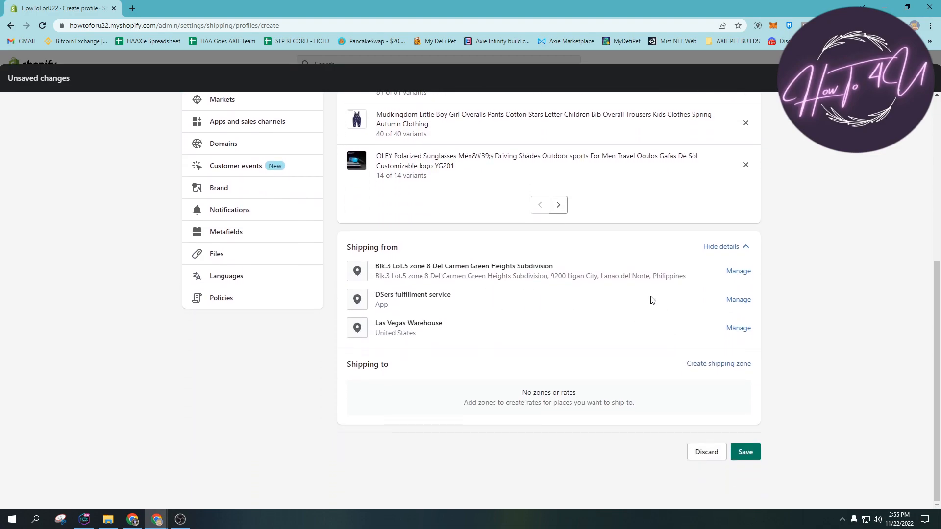
# Remove rates for the Philippine address so it moves under Not shipping from
pyautogui.click(738, 272)
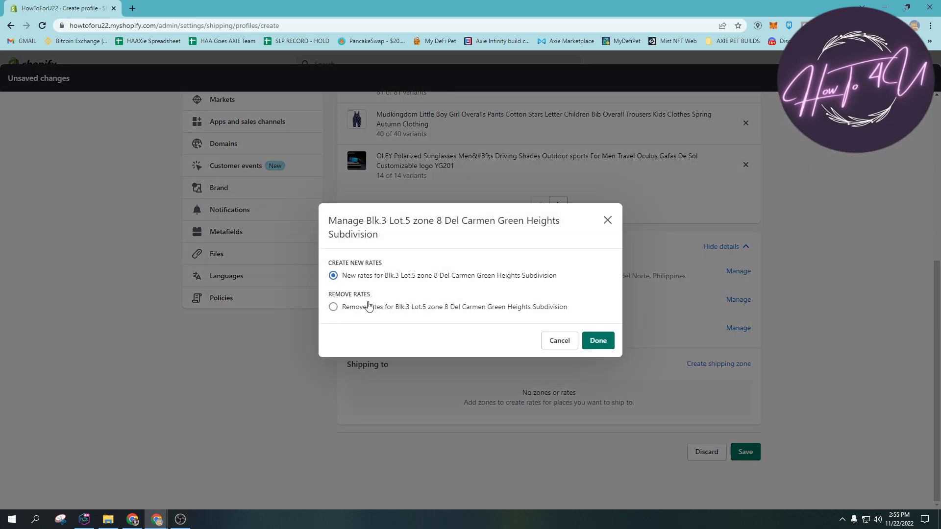
pyautogui.click(334, 306)
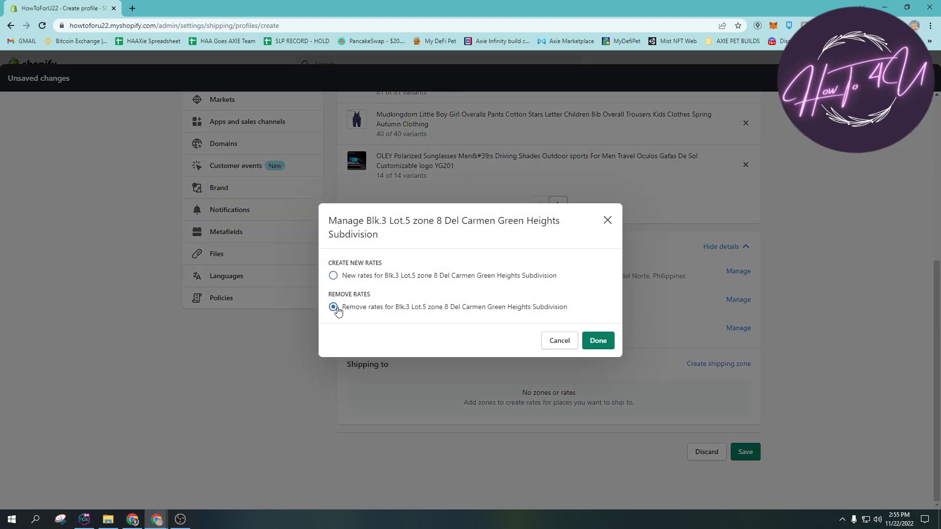
pyautogui.click(597, 341)
pyautogui.scroll(-1, 450, 358)
pyautogui.moveTo(357, 373); pyautogui.dragTo(416, 378)
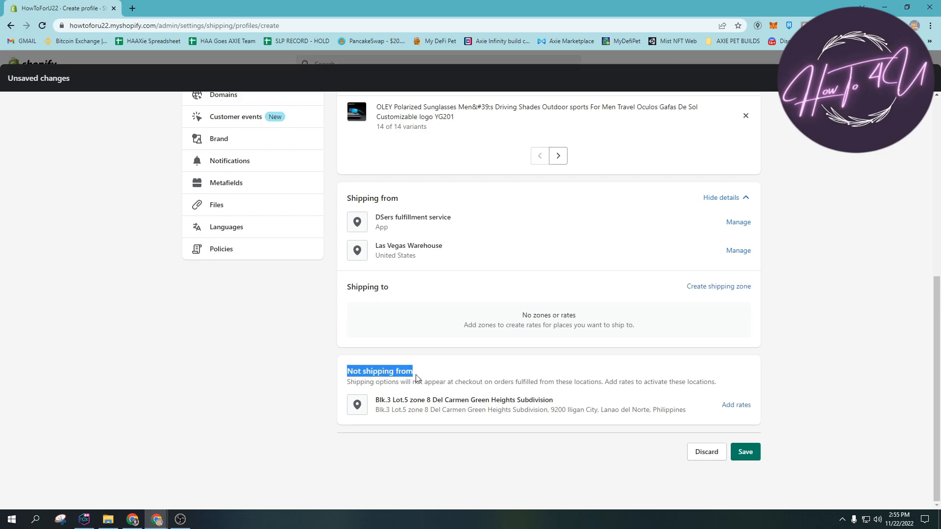
pyautogui.scroll(1, 463, 324)
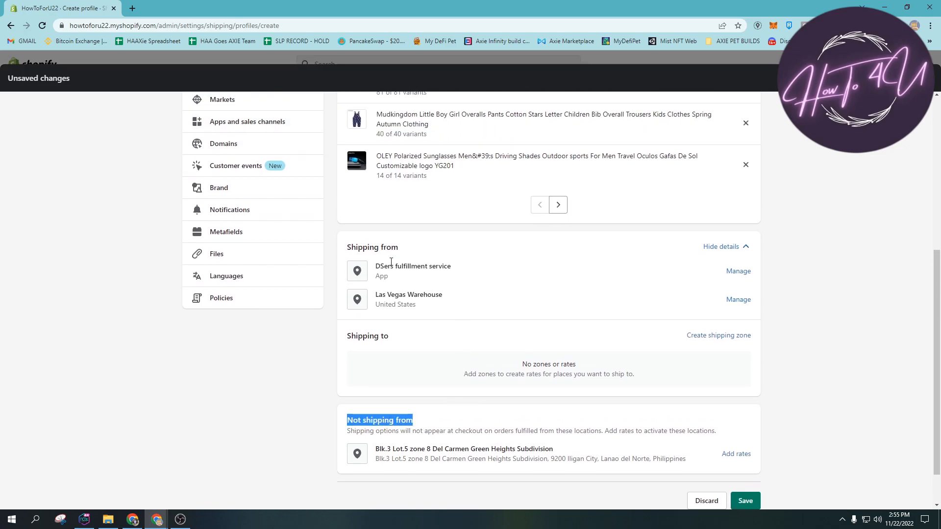
# Remove rates for DSers fulfillment service, leaving Las Vegas Warehouse as the only origin
pyautogui.moveTo(376, 266); pyautogui.dragTo(453, 268)
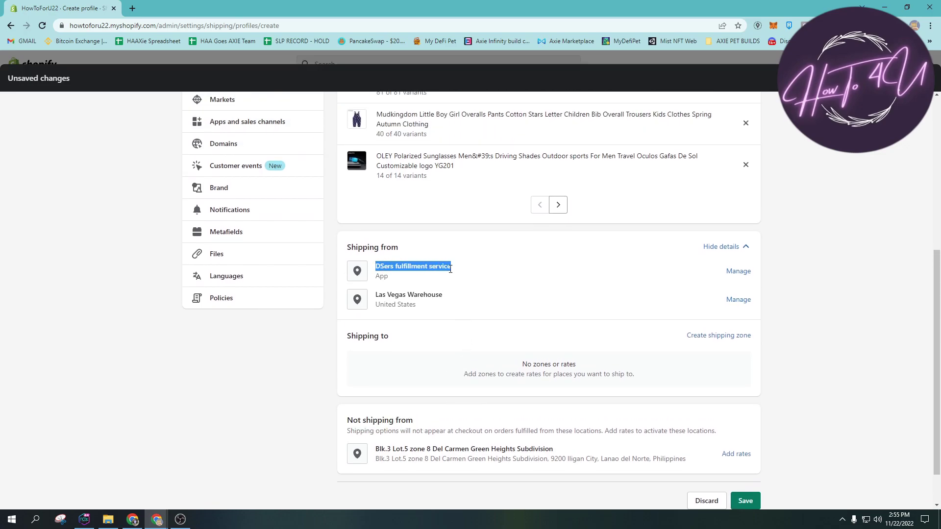
pyautogui.click(738, 271)
pyautogui.click(333, 301)
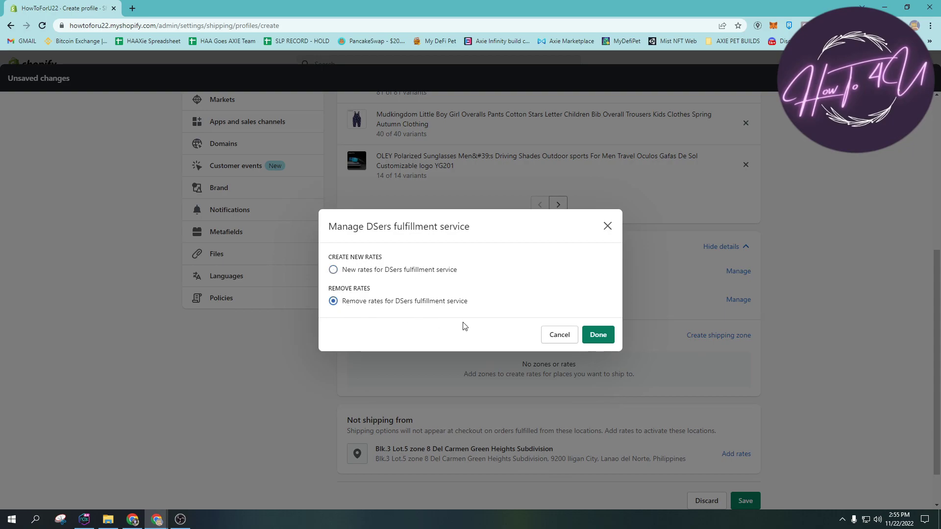
pyautogui.click(598, 334)
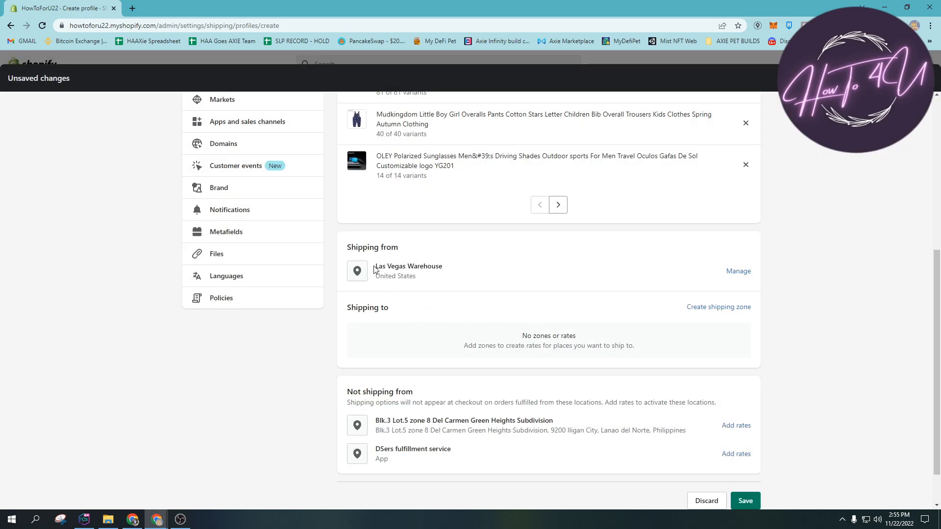
pyautogui.moveTo(374, 266); pyautogui.dragTo(441, 267)
pyautogui.click(451, 270)
pyautogui.click(375, 270)
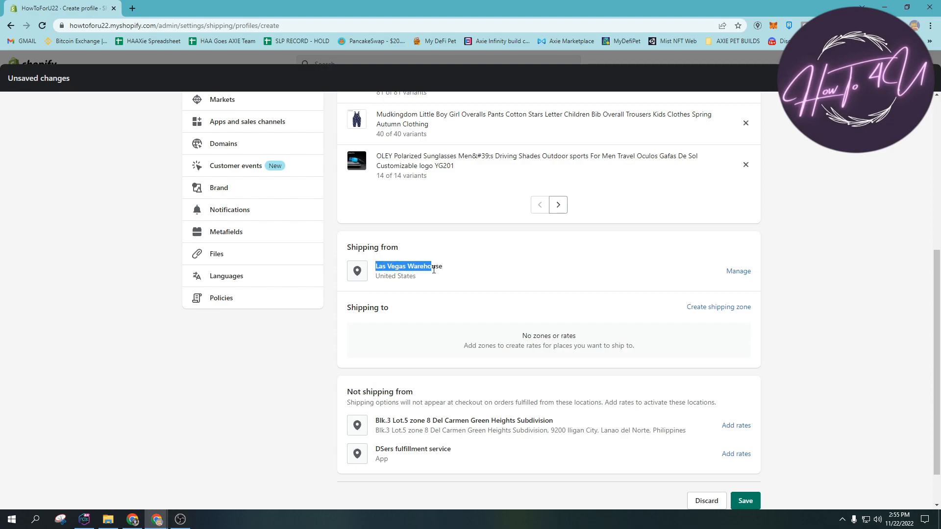
# Start a zone for Las Vegas Warehouse and set it to cover Rest of world, not Asia
pyautogui.click(445, 272)
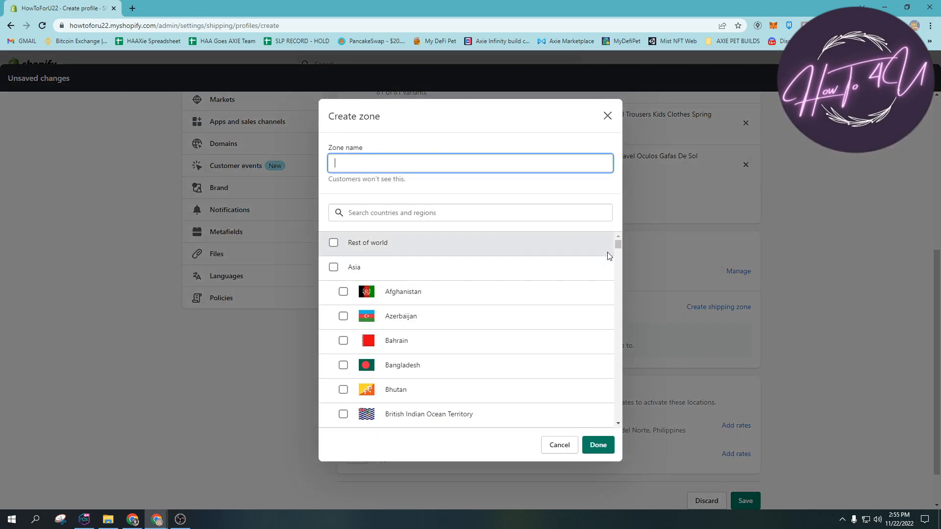
pyautogui.moveTo(619, 245)
pyautogui.mouseDown()
pyautogui.moveTo(620, 256)
pyautogui.moveTo(620, 239)
pyautogui.mouseUp()
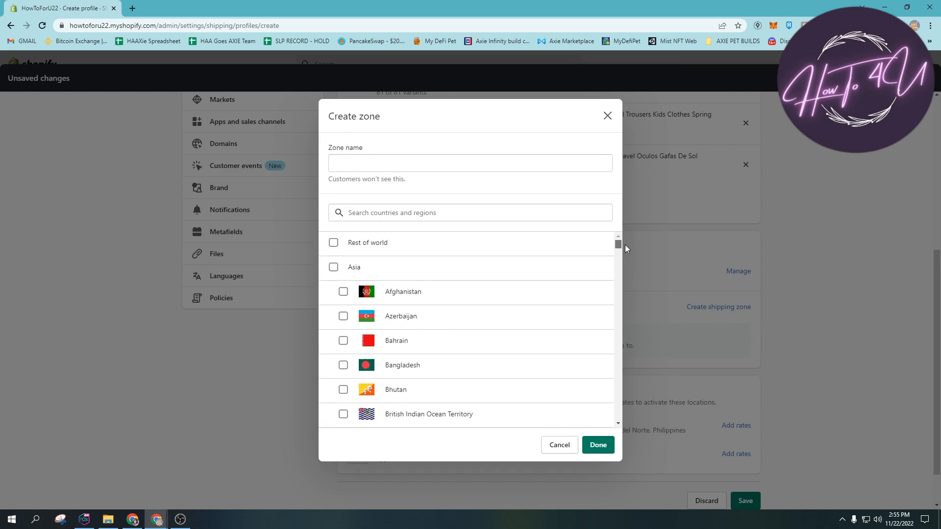
pyautogui.click(334, 243)
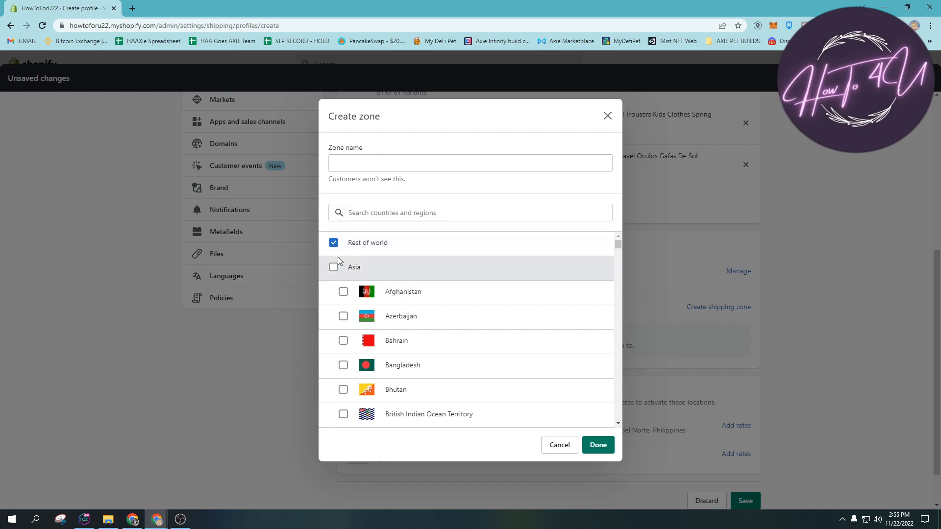
pyautogui.scroll(-3, 425, 293)
pyautogui.scroll(2, 425, 293)
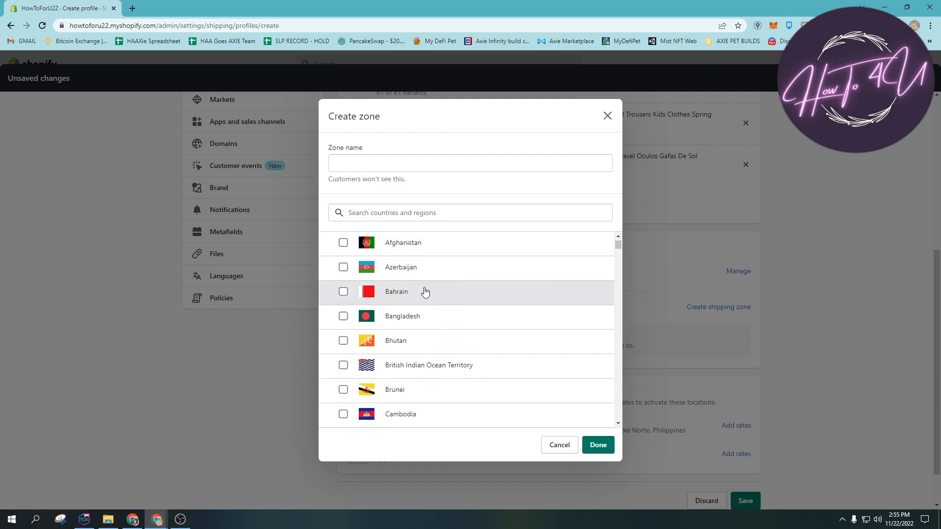
pyautogui.scroll(2, 425, 293)
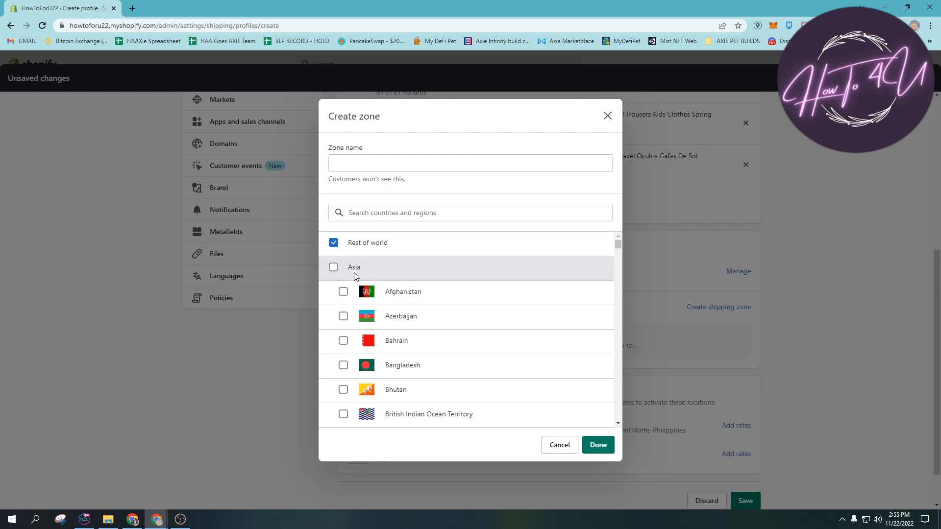
pyautogui.scroll(-2, 390, 291)
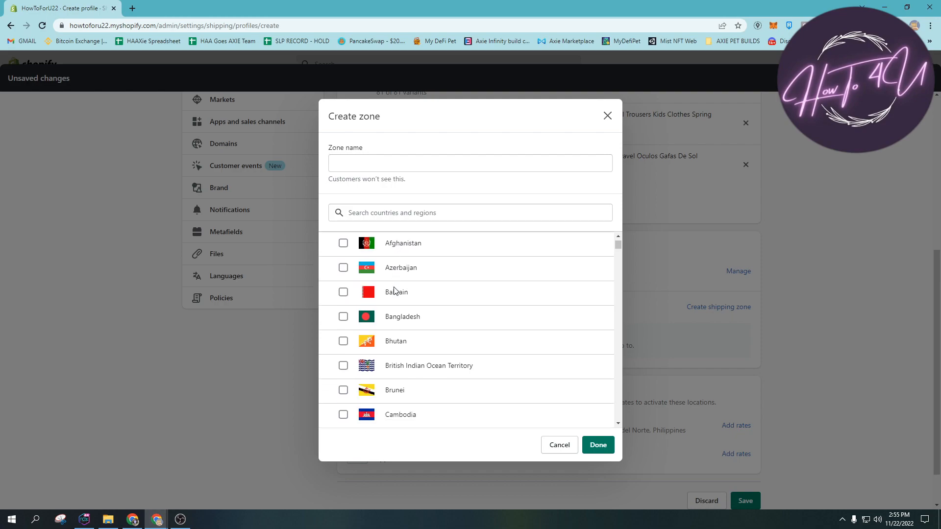
pyautogui.scroll(2, 394, 291)
pyautogui.click(334, 243)
pyautogui.click(334, 242)
pyautogui.click(333, 266)
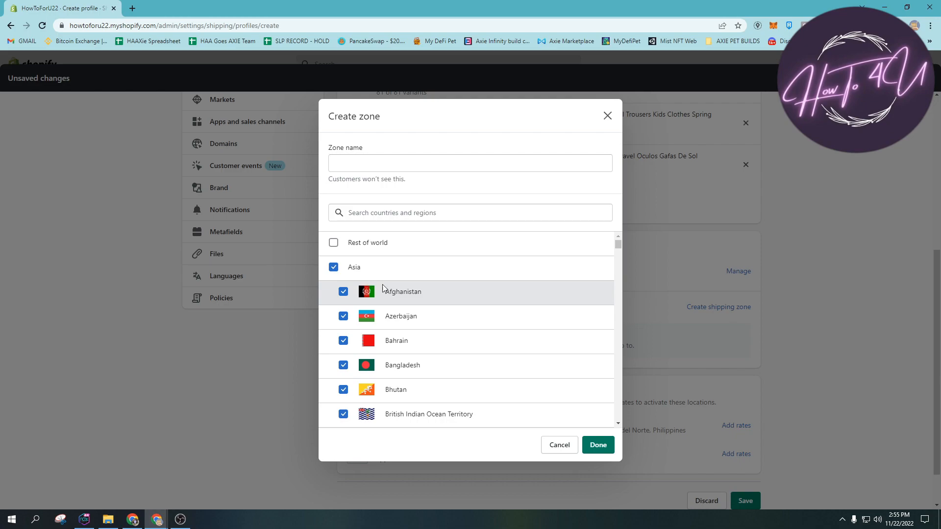
pyautogui.scroll(-3, 383, 289)
pyautogui.scroll(3, 383, 288)
pyautogui.scroll(-2, 370, 289)
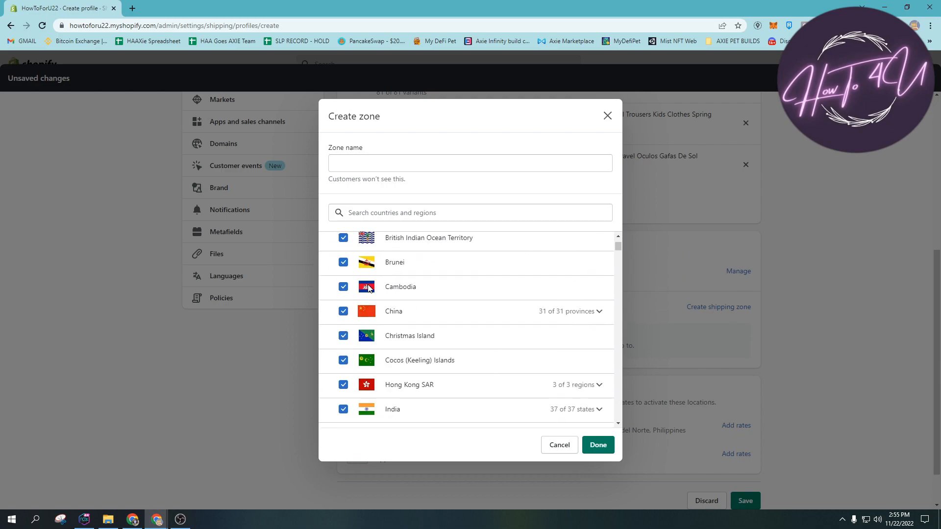
pyautogui.scroll(-5, 370, 288)
pyautogui.moveTo(619, 249)
pyautogui.mouseDown()
pyautogui.moveTo(618, 321)
pyautogui.moveTo(620, 221)
pyautogui.mouseUp()
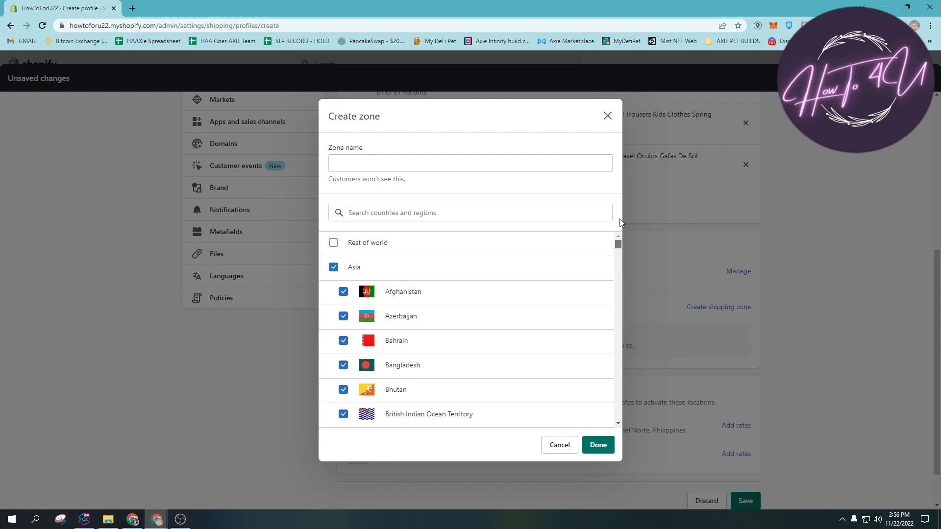
pyautogui.click(333, 243)
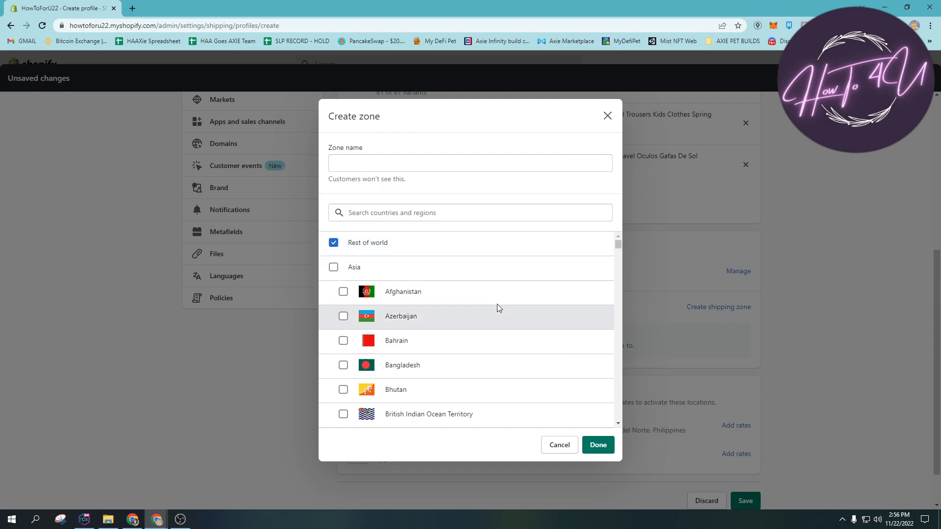
# Finish creating the Rest of world zone and begin adding a rate to it
pyautogui.click(598, 446)
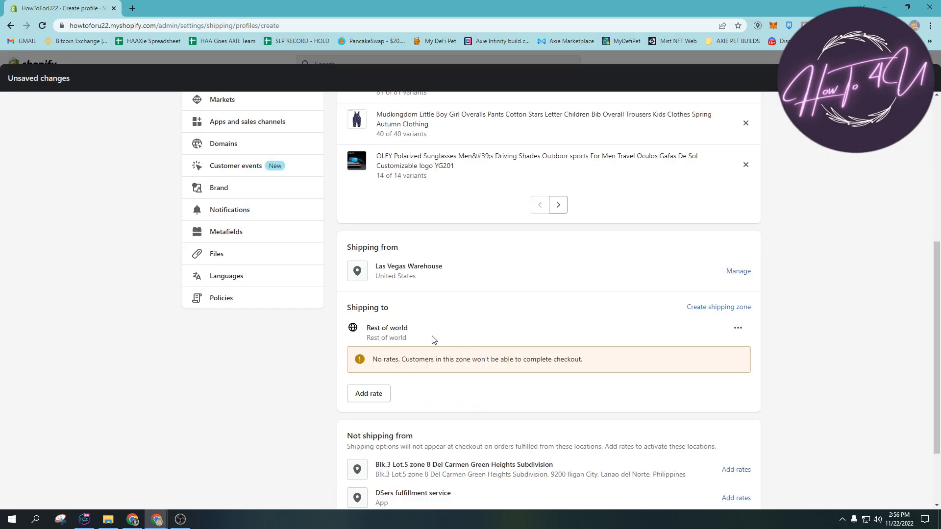
pyautogui.scroll(-2, 412, 338)
pyautogui.moveTo(373, 267)
pyautogui.mouseDown()
pyautogui.moveTo(596, 269)
pyautogui.moveTo(373, 266)
pyautogui.mouseUp()
pyautogui.click(597, 270)
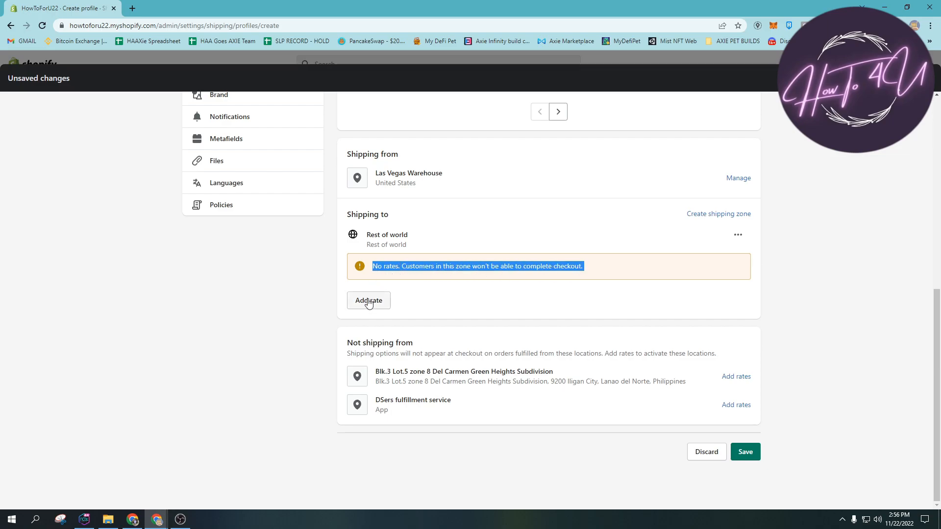
pyautogui.click(368, 302)
# Add a 'free shipping' rate priced 0, shown as Free for the Rest of world zone
pyautogui.click(377, 282)
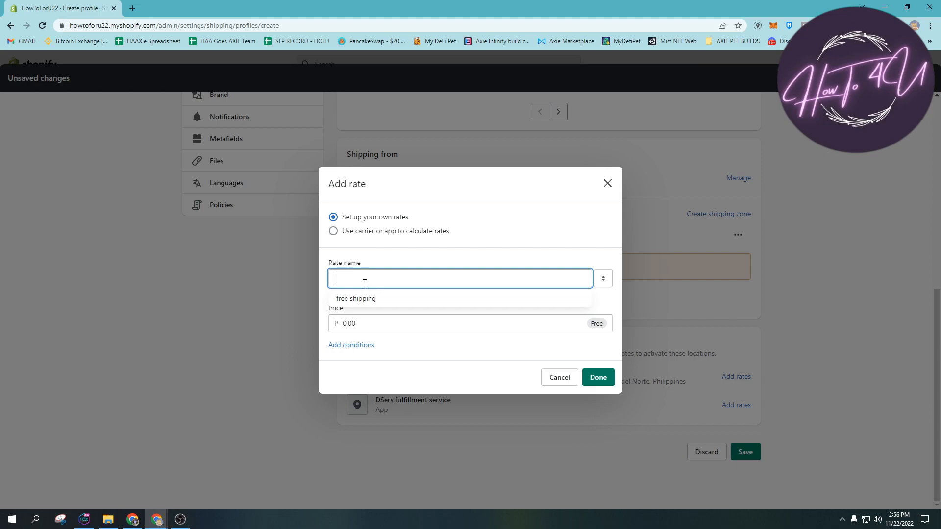
pyautogui.click(356, 298)
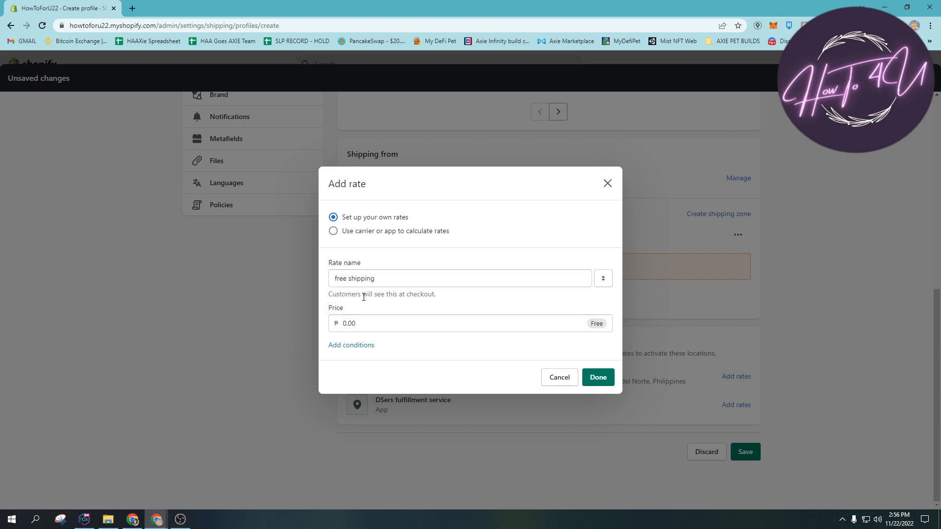
pyautogui.click(377, 324)
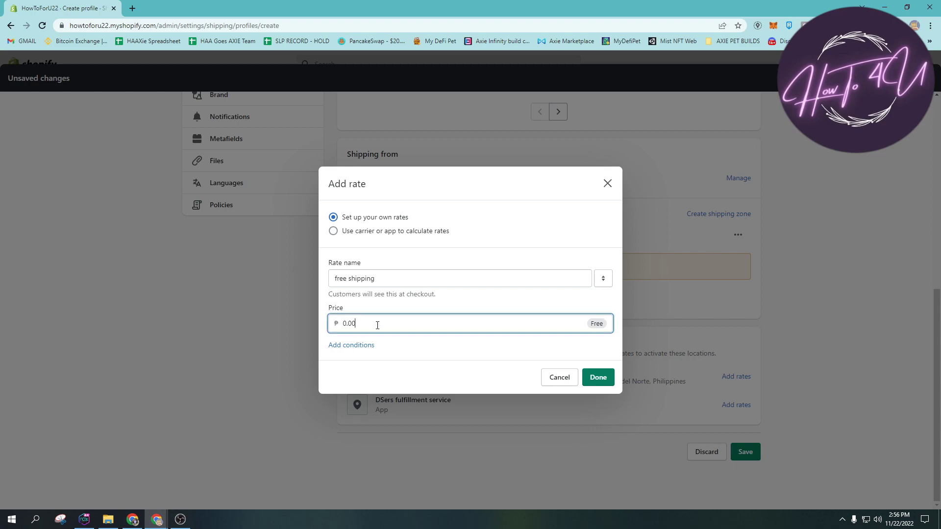
pyautogui.doubleClick(346, 323)
pyautogui.write('0')
pyautogui.click(601, 380)
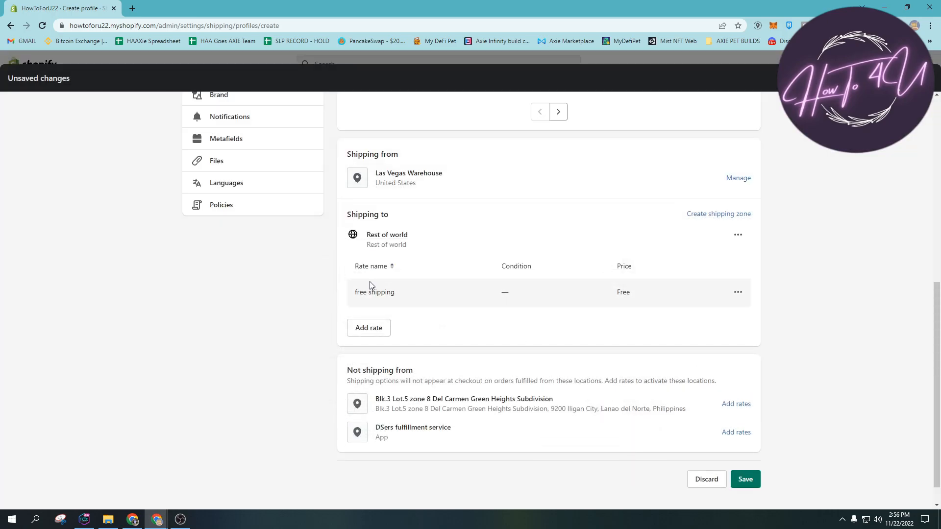
pyautogui.moveTo(353, 293); pyautogui.dragTo(396, 293)
pyautogui.moveTo(365, 235); pyautogui.dragTo(413, 240)
pyautogui.moveTo(352, 293); pyautogui.dragTo(397, 295)
pyautogui.scroll(-1, 692, 403)
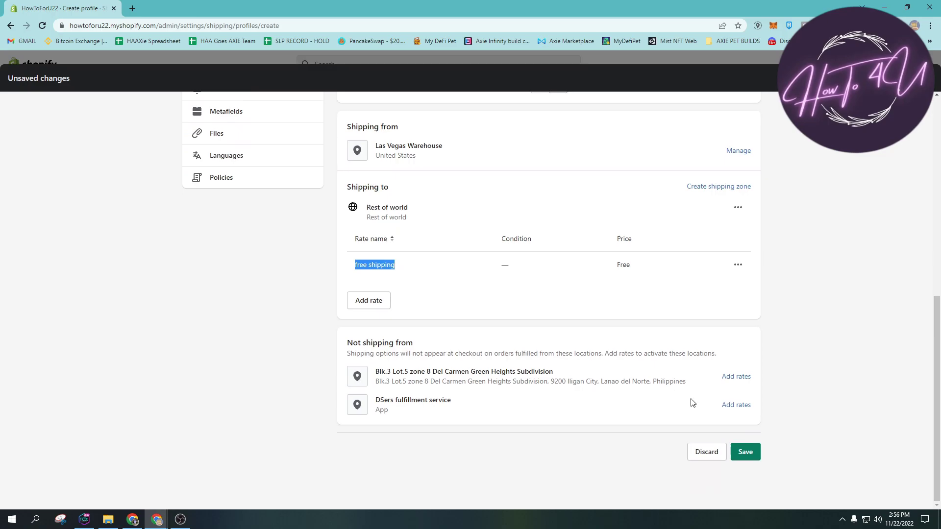
# Save the profile and review the Free Shipping entry listing 161 products under custom rates
pyautogui.click(746, 451)
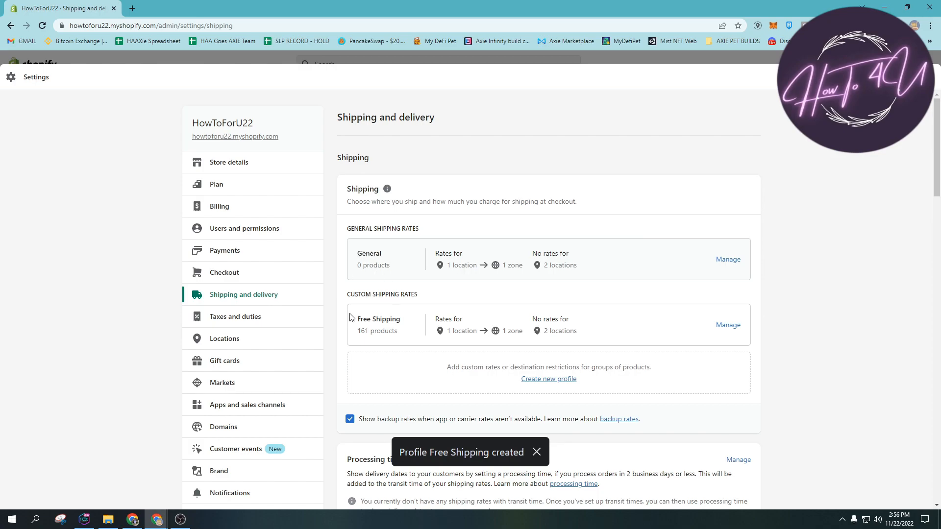
pyautogui.moveTo(350, 318); pyautogui.dragTo(404, 327)
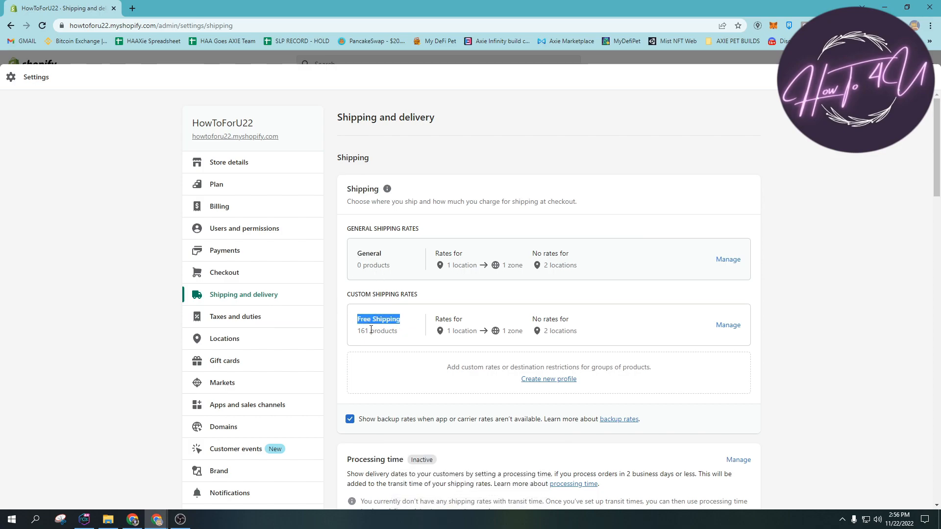
pyautogui.click(355, 323)
pyautogui.moveTo(354, 322)
pyautogui.mouseDown()
pyautogui.moveTo(405, 323)
pyautogui.moveTo(403, 334)
pyautogui.mouseUp()
pyautogui.click(359, 331)
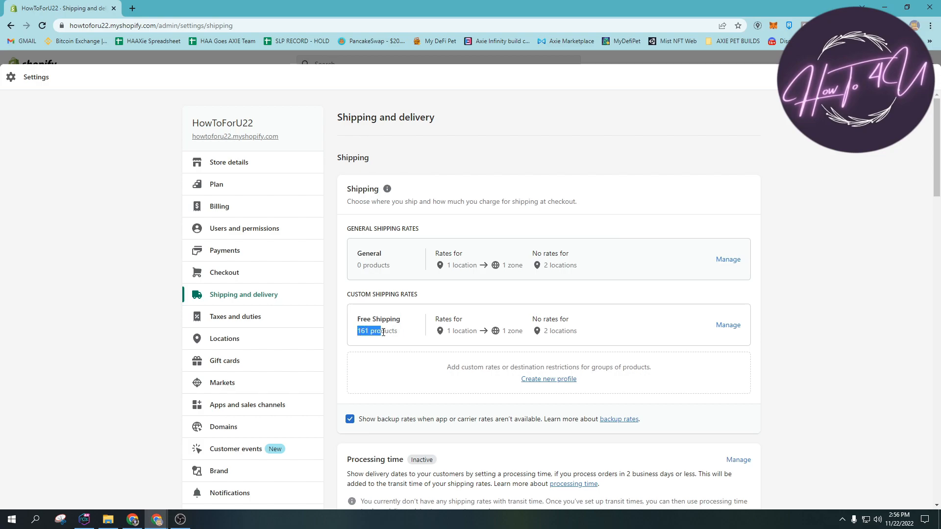
pyautogui.click(406, 334)
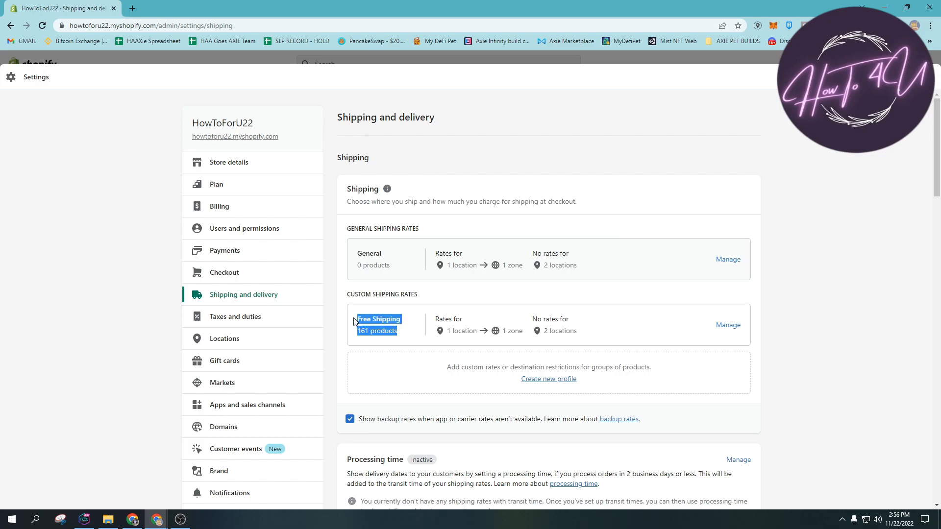
pyautogui.moveTo(368, 331)
pyautogui.mouseDown()
pyautogui.moveTo(405, 334)
pyautogui.moveTo(366, 329)
pyautogui.moveTo(390, 332)
pyautogui.mouseUp()
pyautogui.click(401, 337)
pyautogui.click(406, 337)
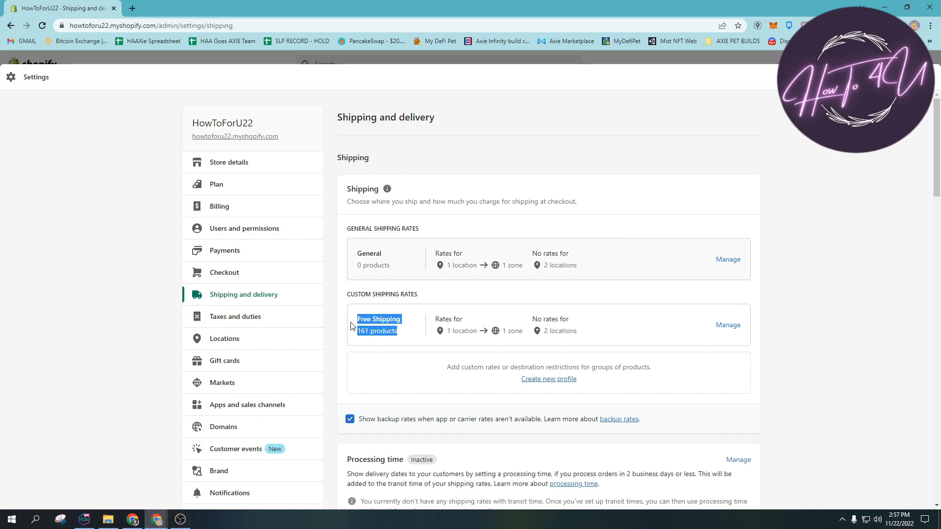
pyautogui.click(363, 329)
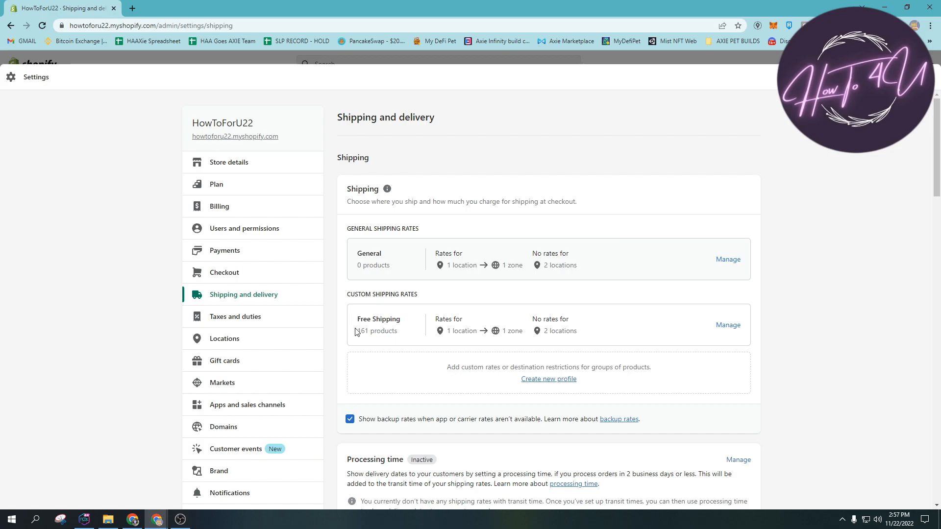
pyautogui.moveTo(356, 332); pyautogui.dragTo(403, 332)
pyautogui.click(405, 332)
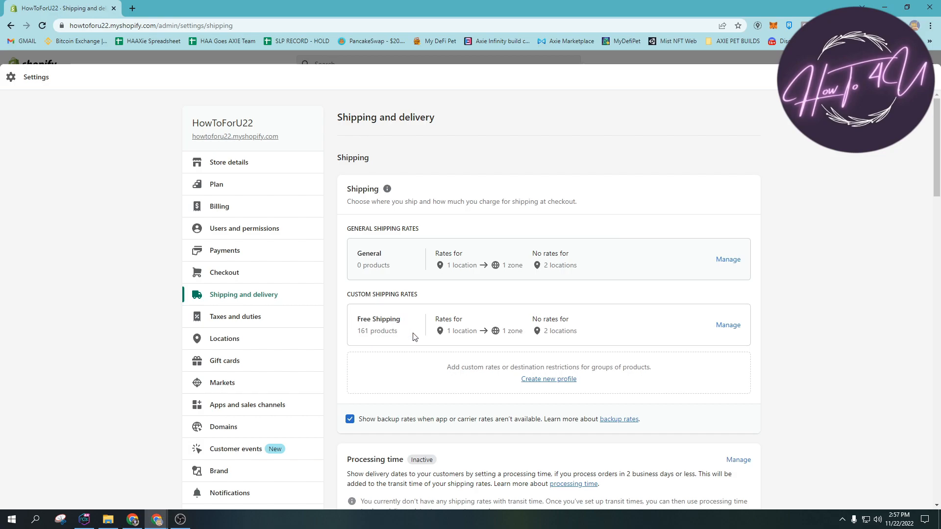